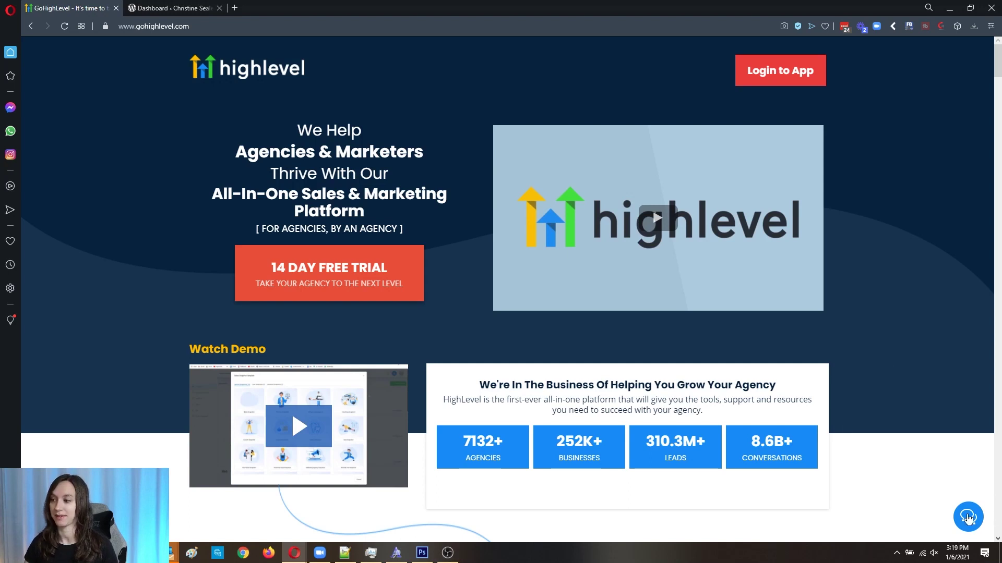
# Step: Switch to the WordPress Dashboard tab showing WordPress 5.6 with the Foodie Pro theme
pyautogui.click(180, 6)
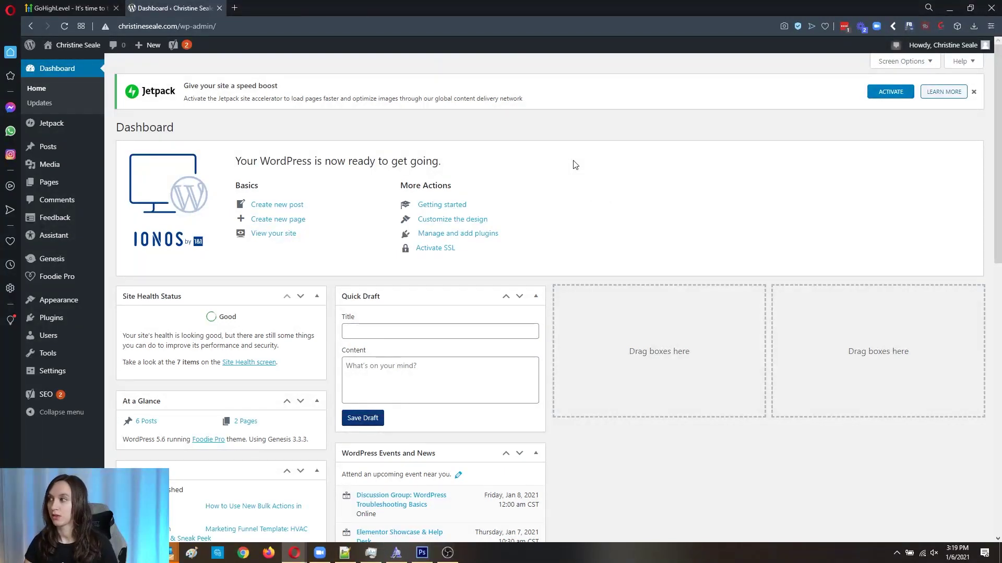
pyautogui.moveTo(88, 325)
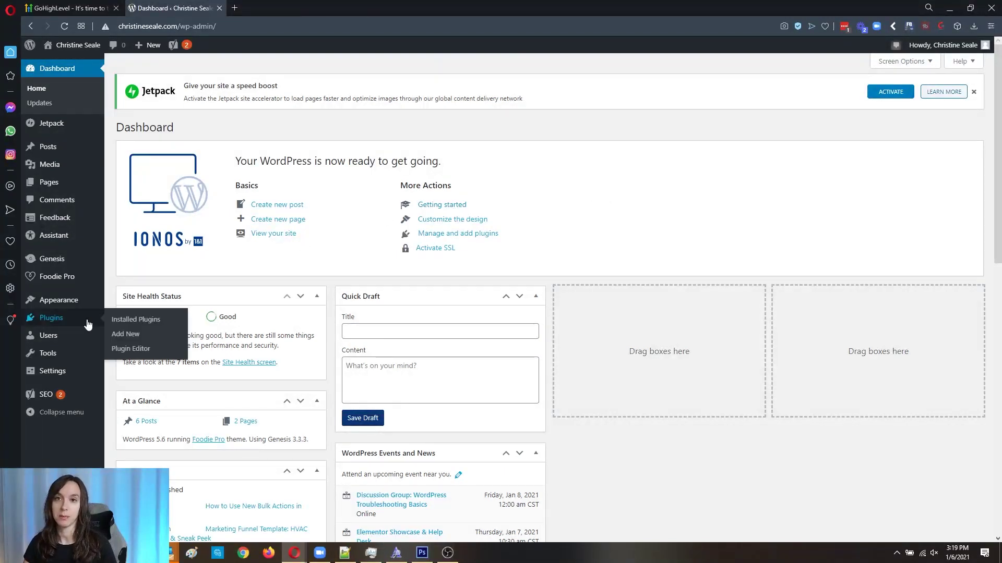
# Step: Search 'leadconnect' under Plugins > Add New, then install and activate the LeadConnector plugin
pyautogui.click(124, 337)
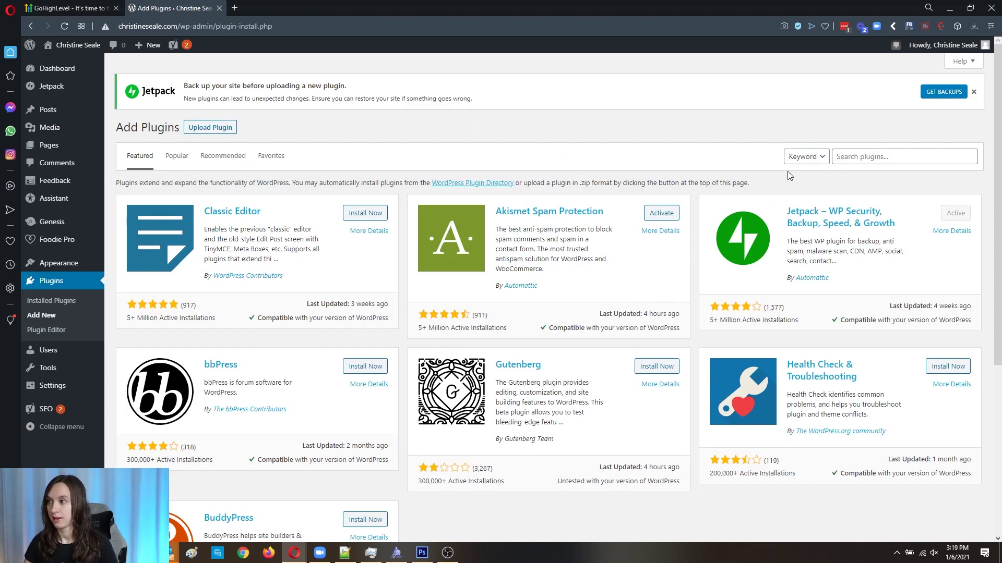
pyautogui.click(863, 158)
pyautogui.write('leadconnector')
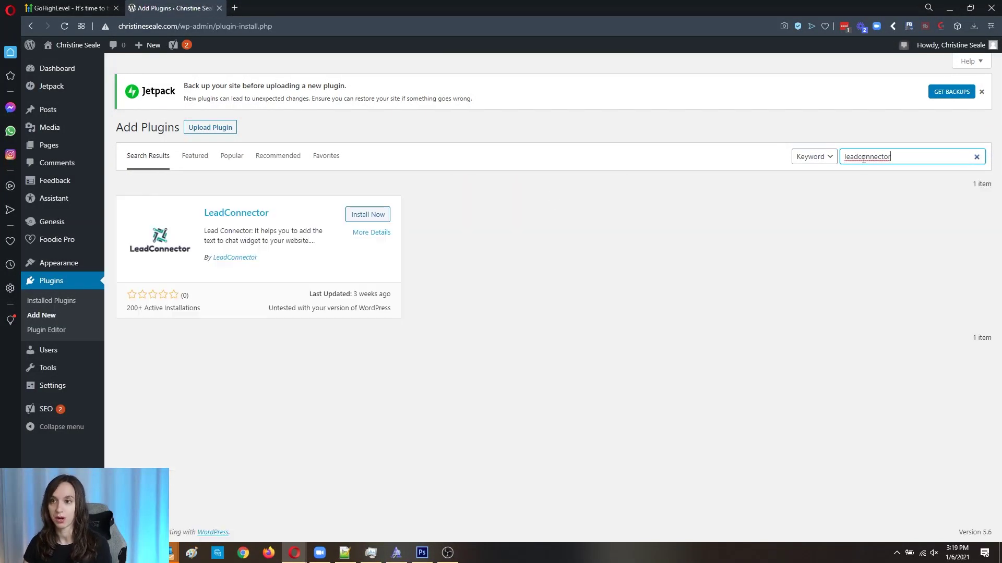
pyautogui.click(379, 221)
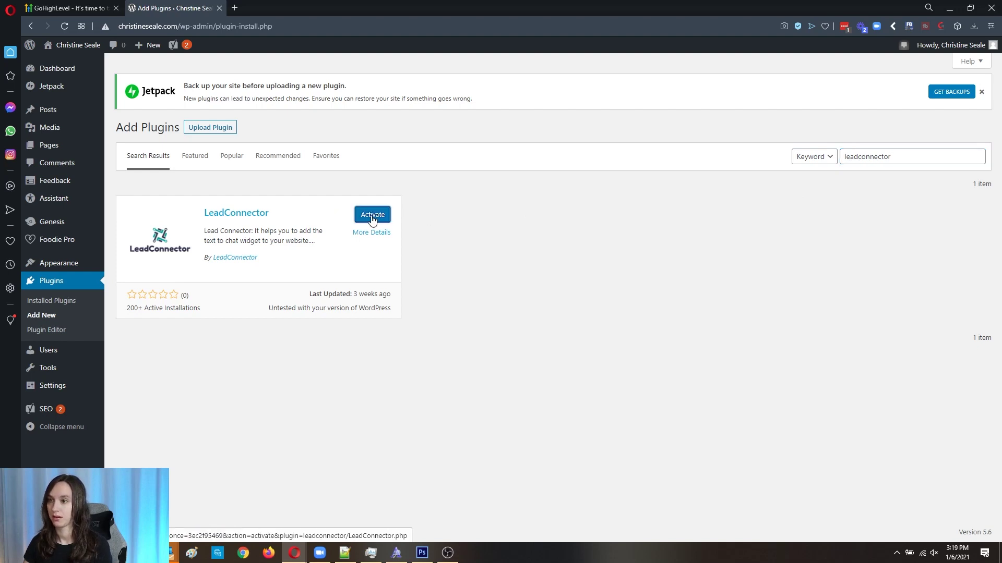
pyautogui.click(373, 220)
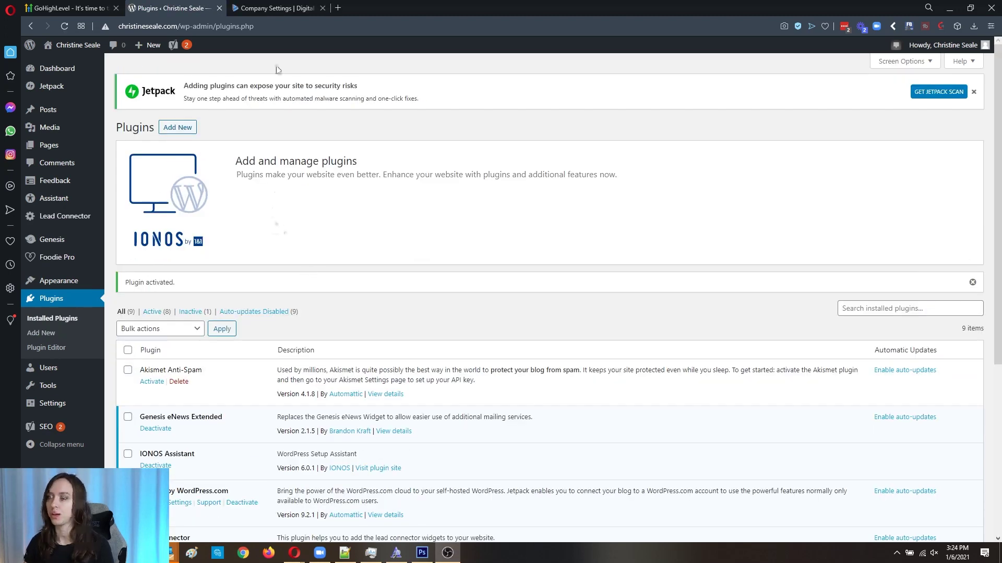
# Step: Select the account's API key on HighLevel's Company settings page for copying
pyautogui.click(272, 7)
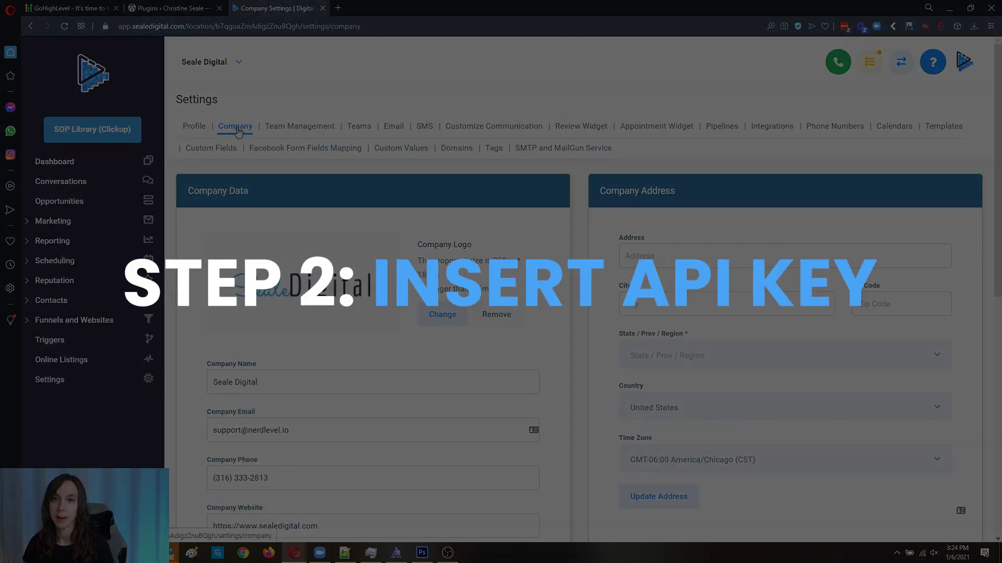
pyautogui.scroll(-5, 393, 335)
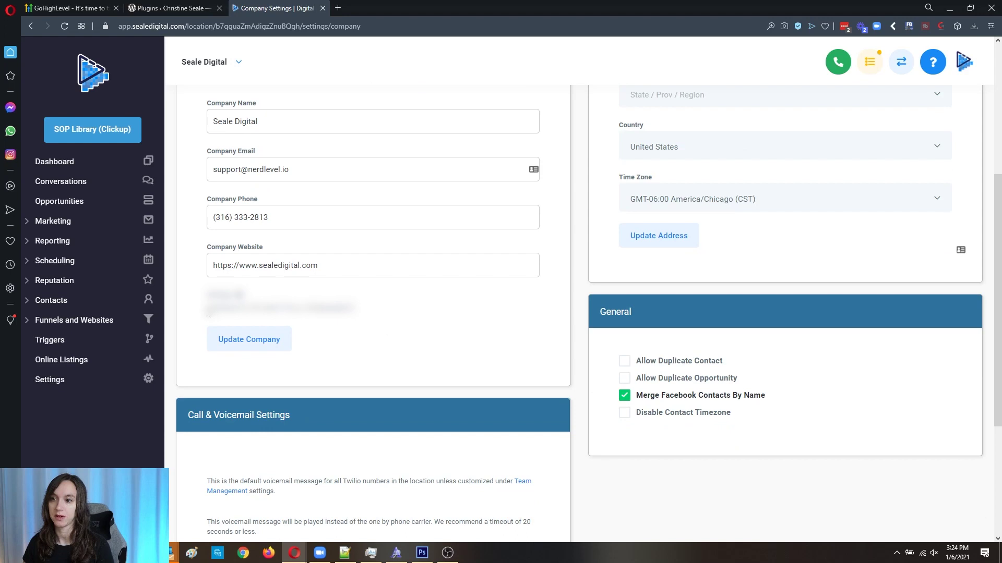
pyautogui.moveTo(209, 314); pyautogui.dragTo(376, 311)
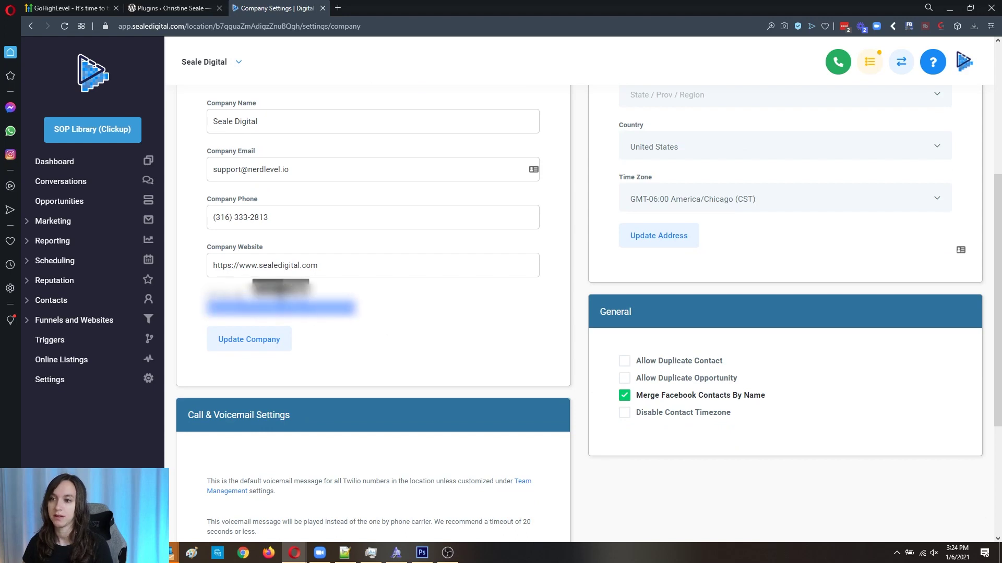
# Step: Paste the copied HighLevel API key into the Lead Connector settings API key field
pyautogui.click(192, 6)
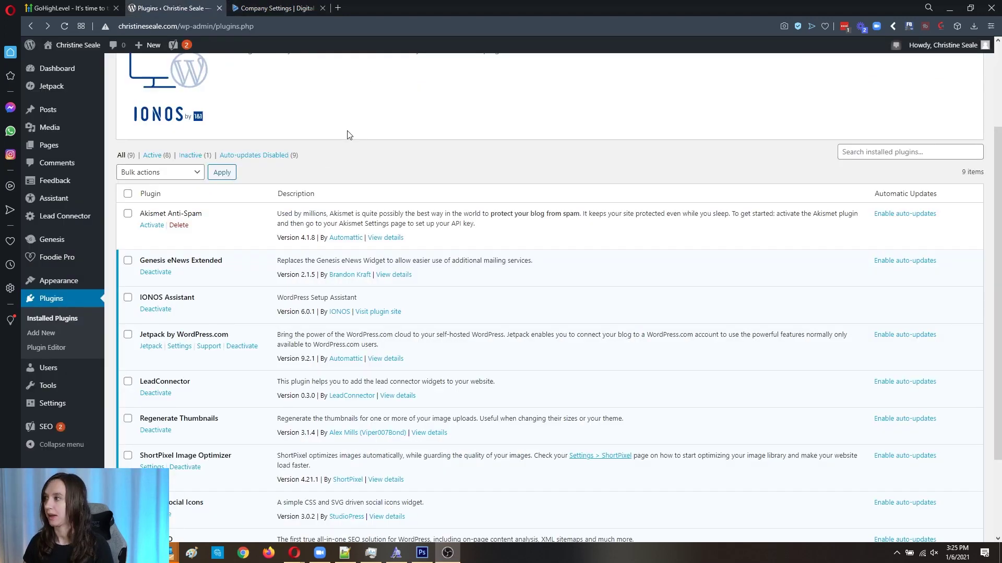
pyautogui.moveTo(65, 183)
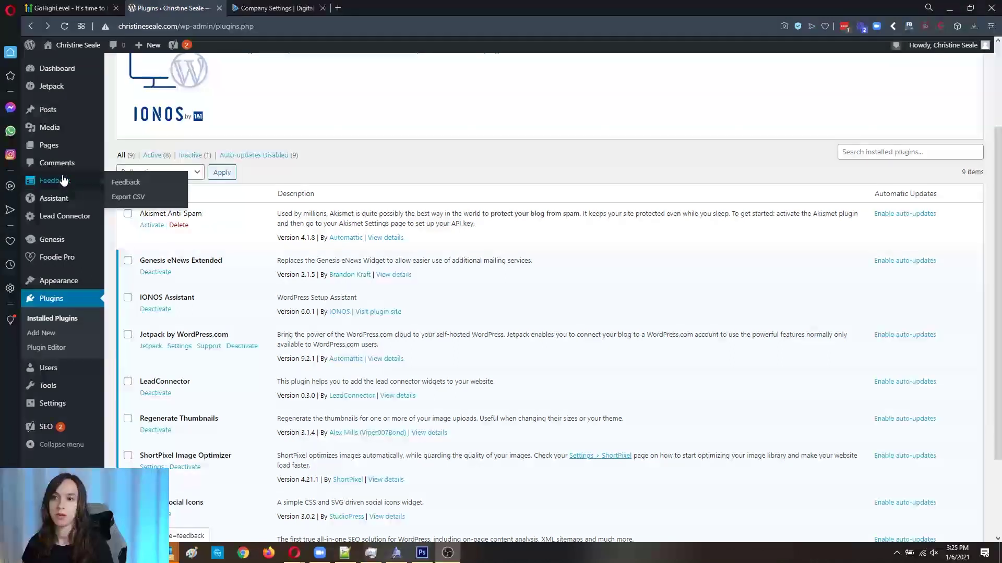
pyautogui.click(72, 221)
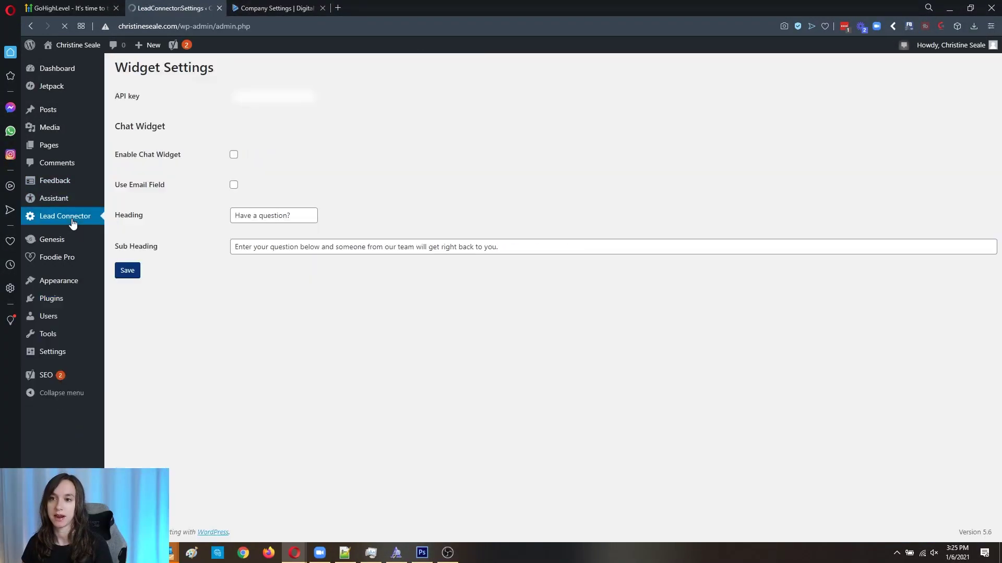
pyautogui.rightClick(248, 95)
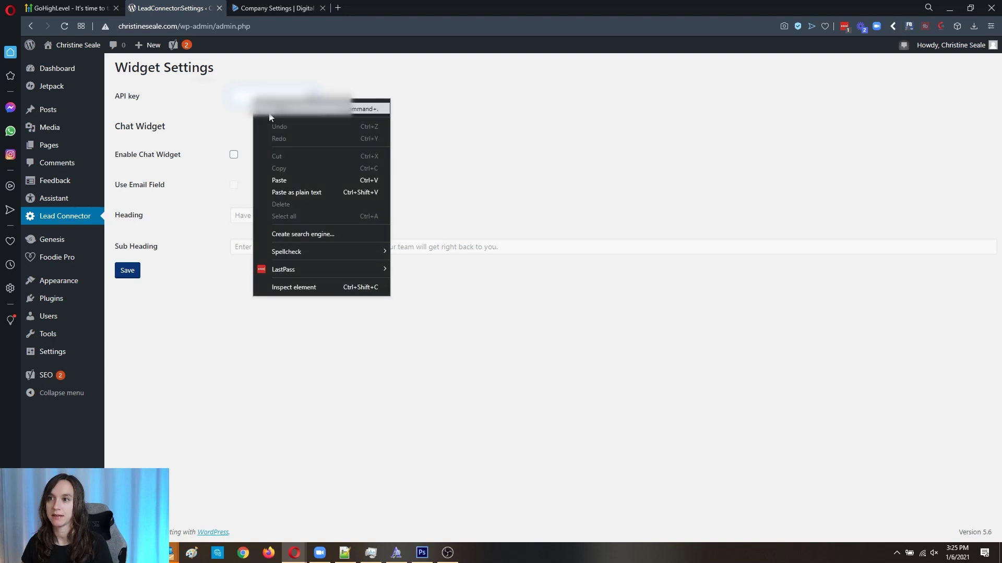
pyautogui.click(299, 178)
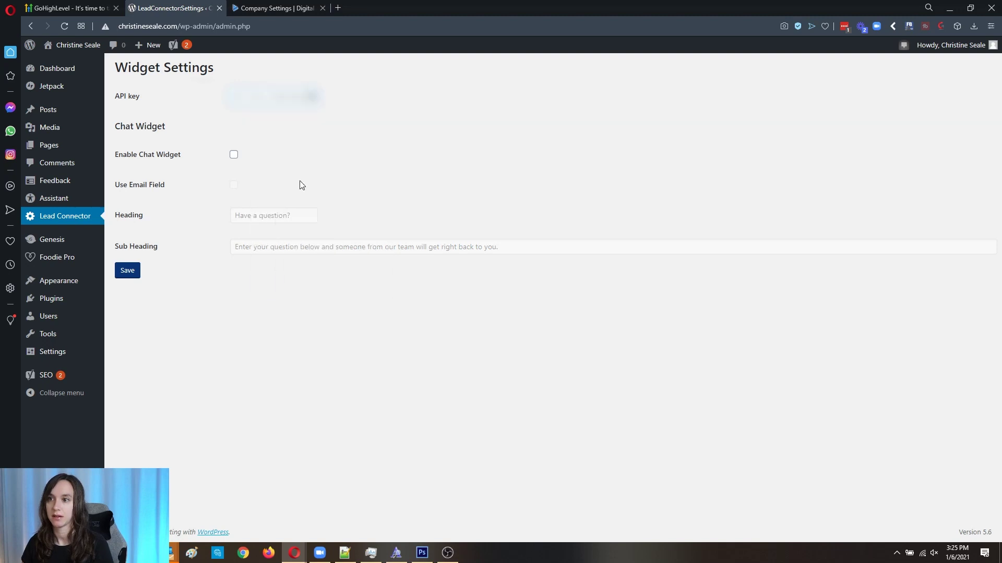
# Step: Enable the chat widget with the email field and save the Lead Connector settings
pyautogui.click(233, 155)
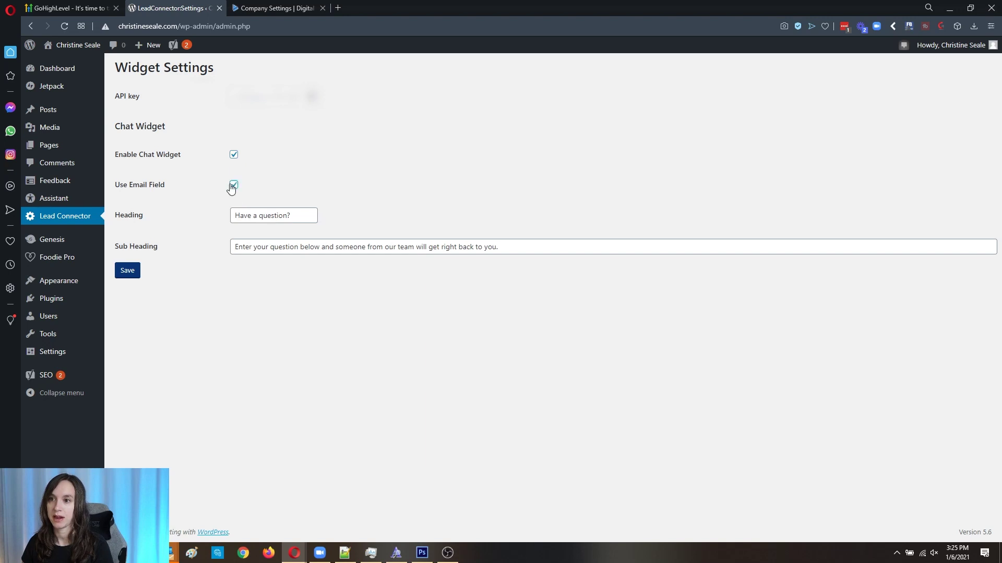
pyautogui.click(125, 273)
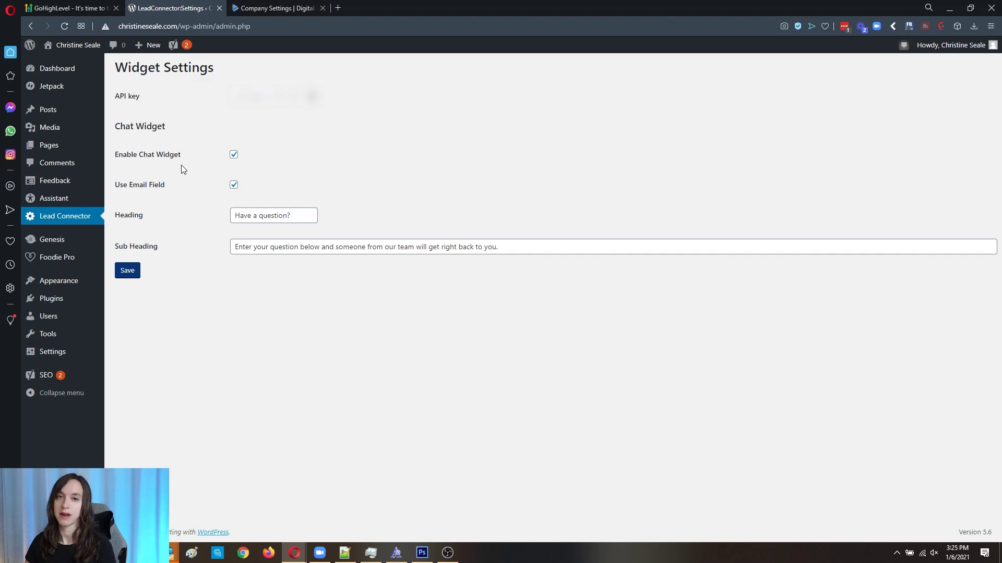
pyautogui.click(284, 10)
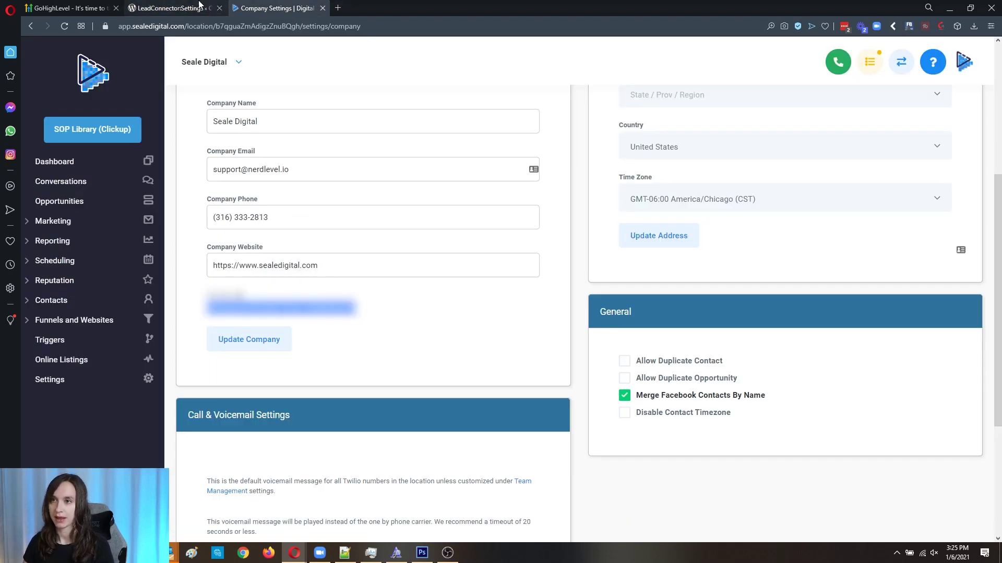
# Step: Visit the live site and open the chat bubble to show the Have a Question? form
pyautogui.click(172, 8)
pyautogui.click(62, 57)
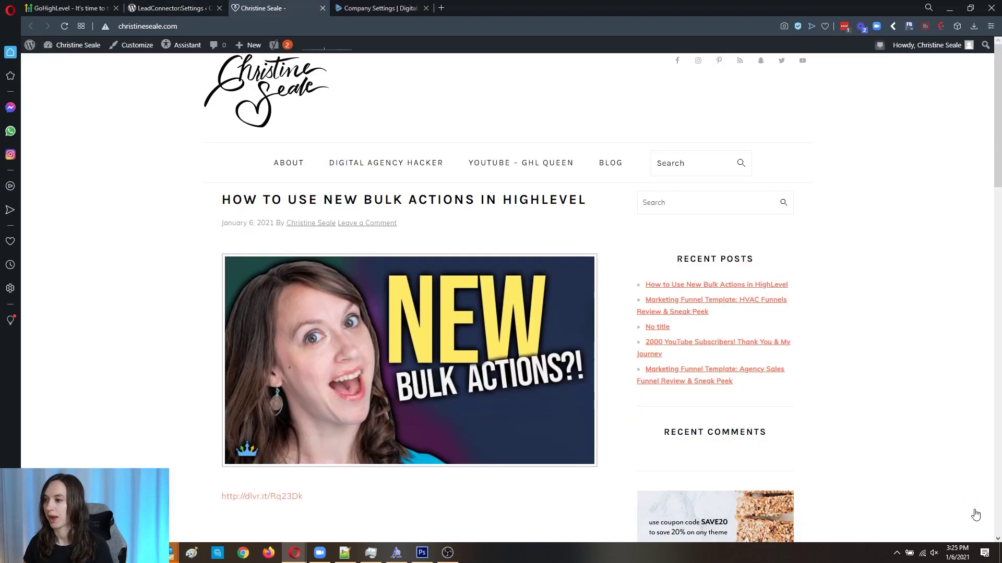
pyautogui.click(979, 528)
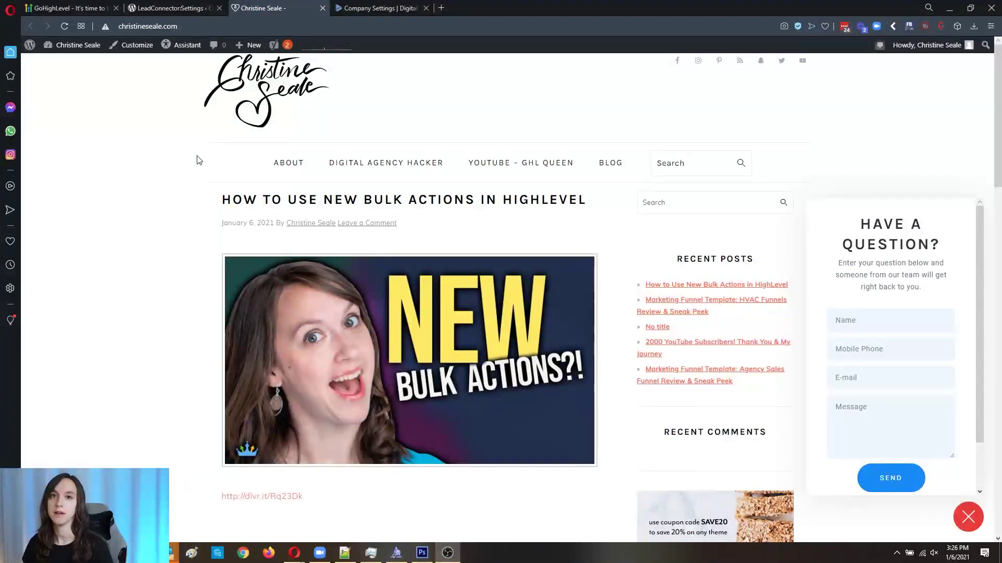
pyautogui.click(355, 8)
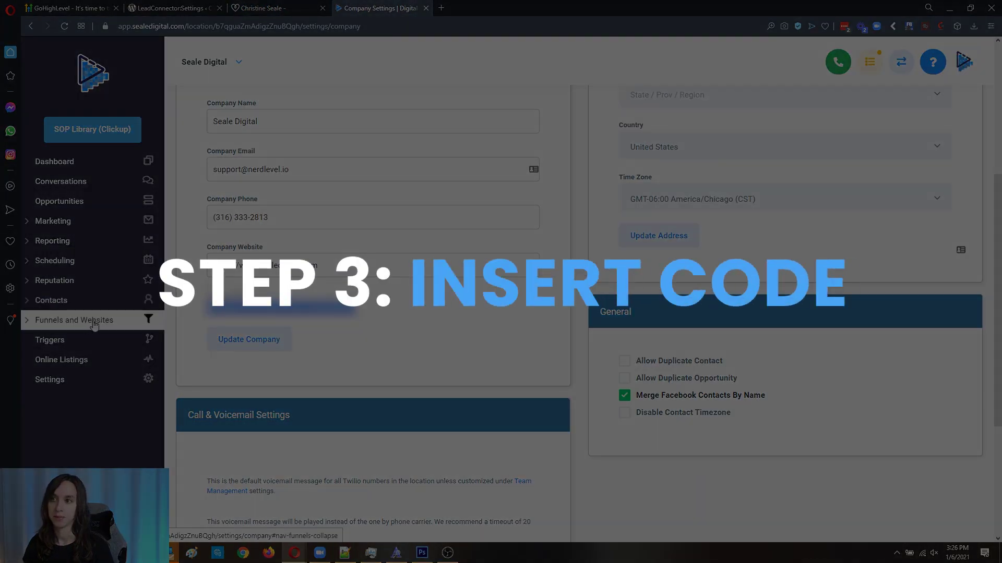
# Step: Open the Book A Call | Christine funnel and edit its first page in the builder
pyautogui.click(73, 319)
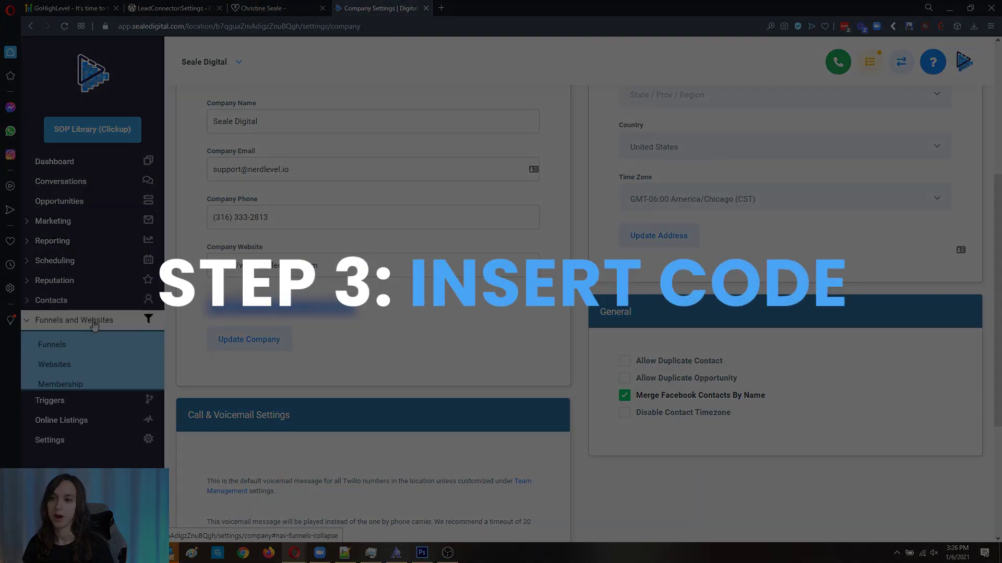
pyautogui.click(94, 344)
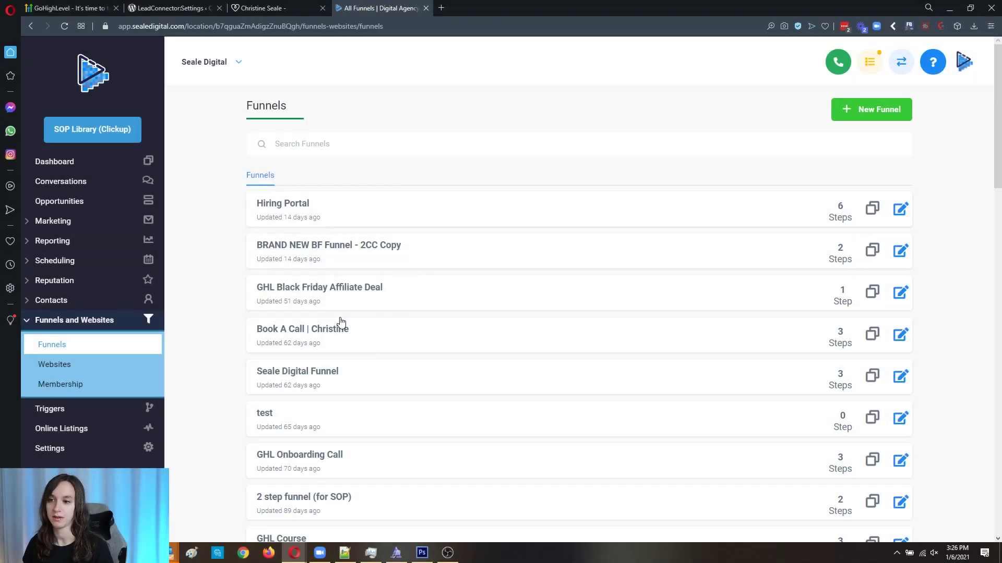
pyautogui.click(323, 336)
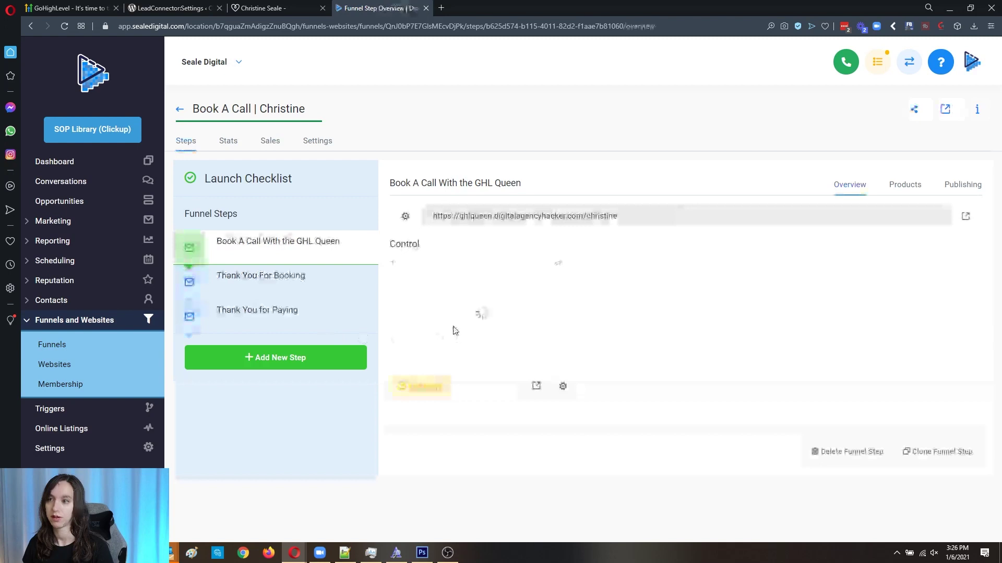
pyautogui.click(420, 387)
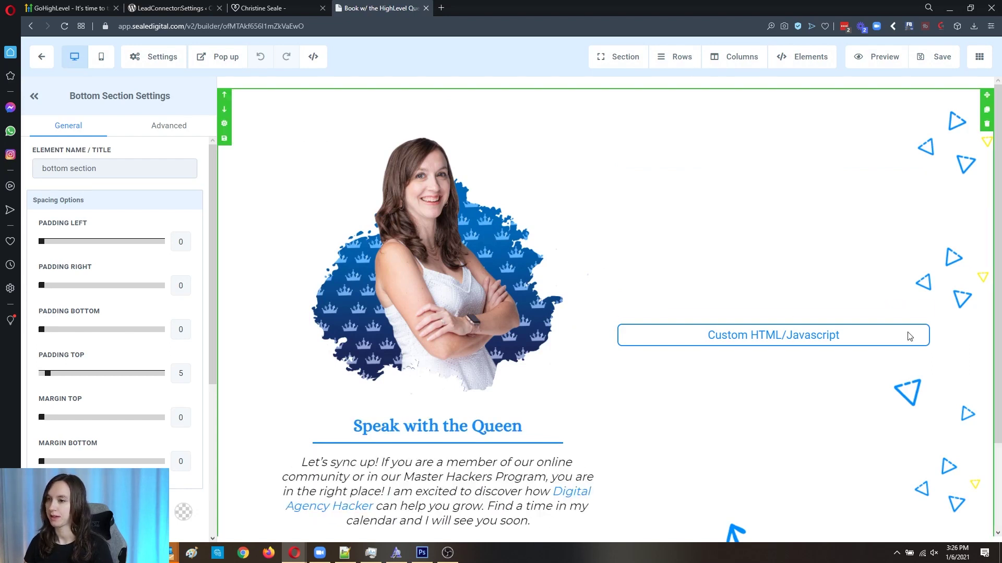
# Step: Paste the chat widget script into the page's Header Code and select the LOCATION_ID placeholder
pyautogui.click(155, 62)
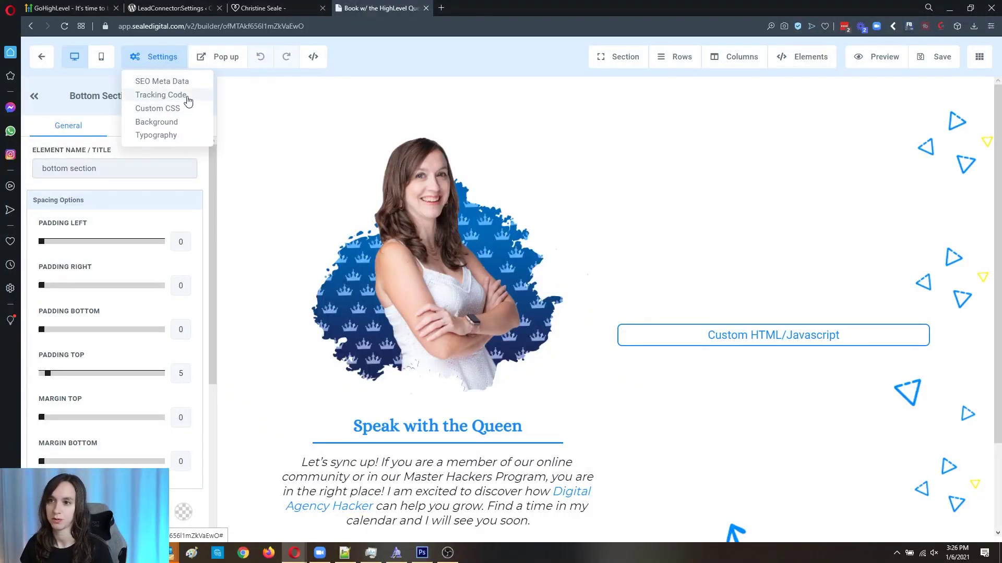
pyautogui.click(162, 95)
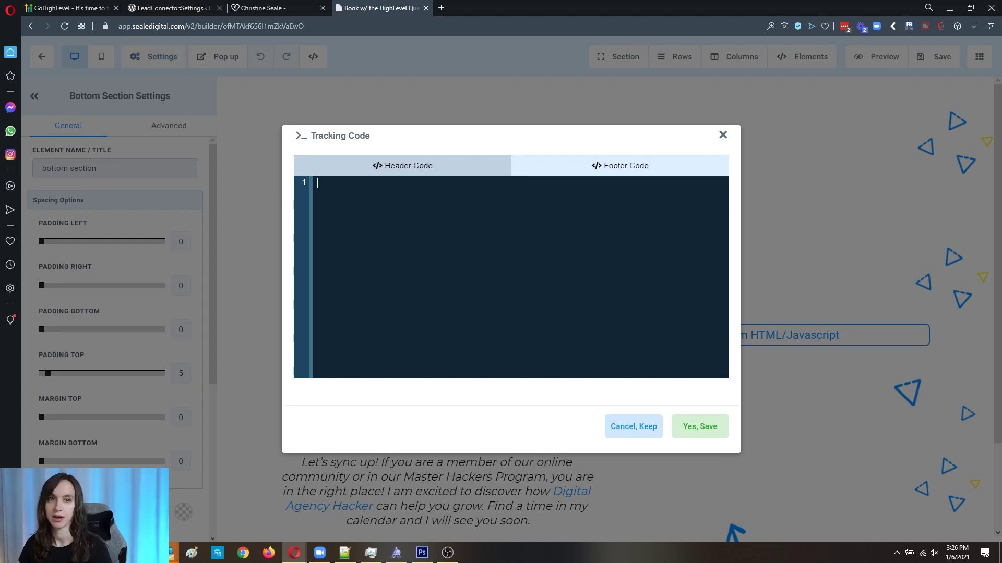
pyautogui.click(402, 311)
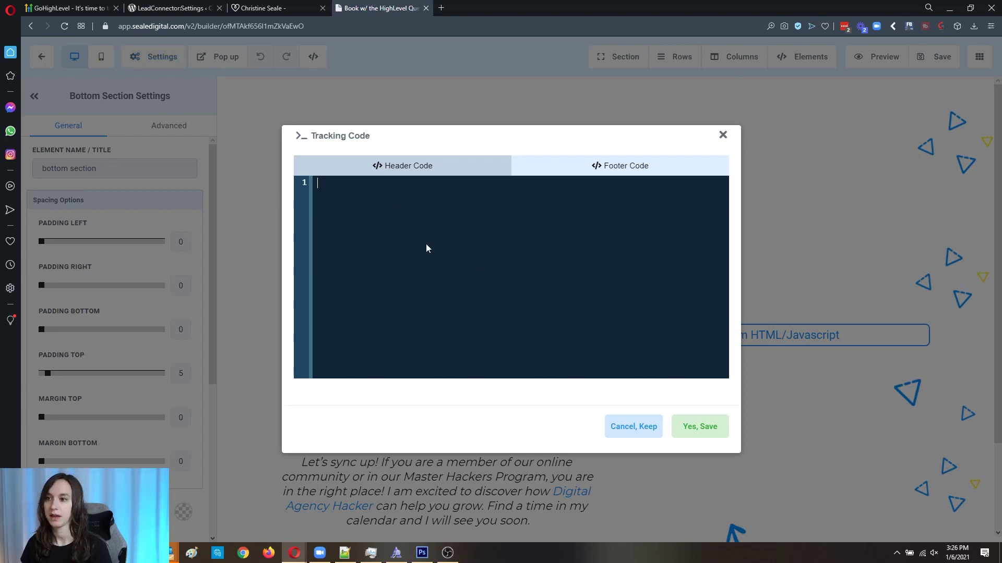
pyautogui.hotkey('ctrl', 'v')
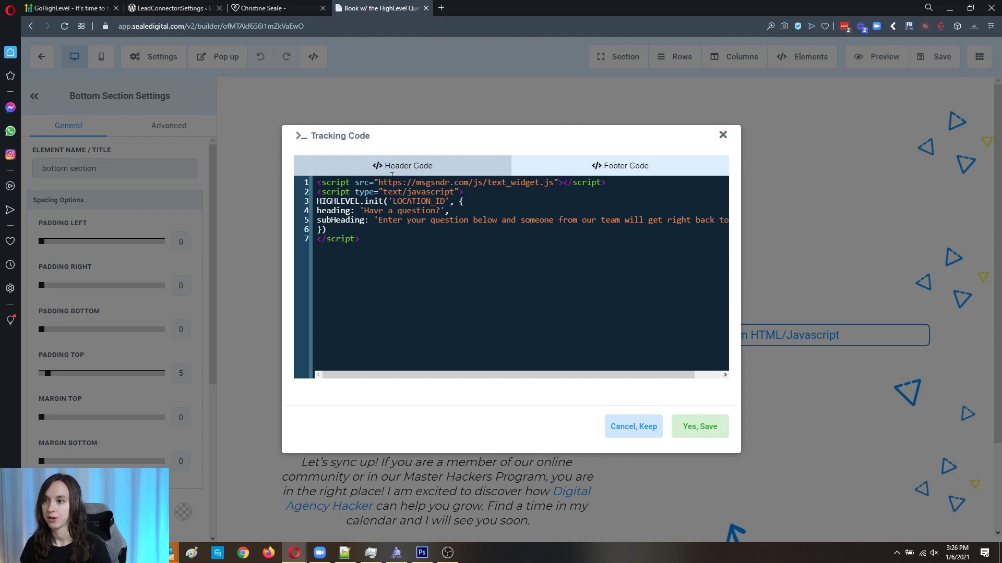
pyautogui.moveTo(392, 202); pyautogui.dragTo(444, 201)
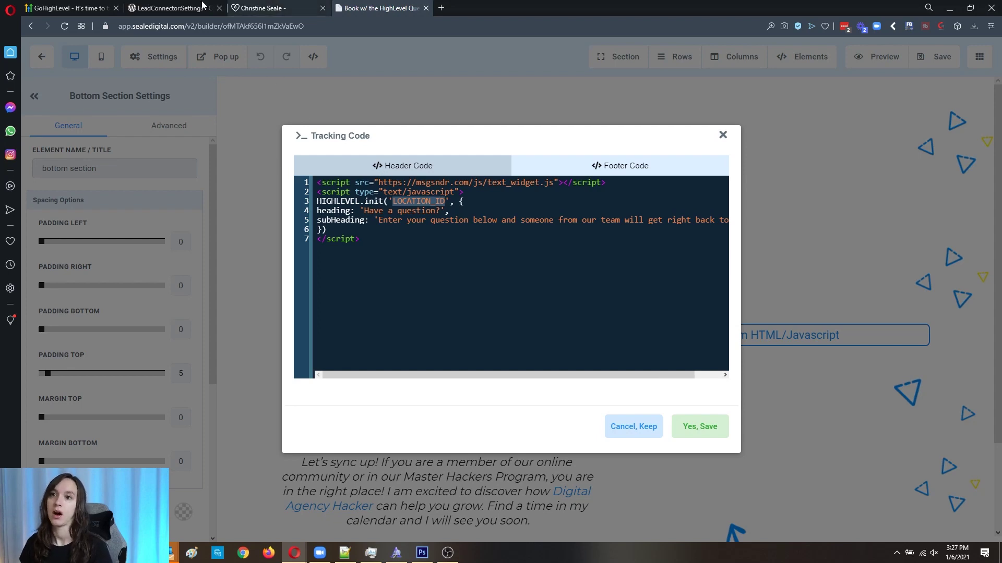
# Step: Copy the location ID from the HighLevel dashboard URL and paste it over LOCATION_ID
pyautogui.click(85, 6)
pyautogui.click(140, 6)
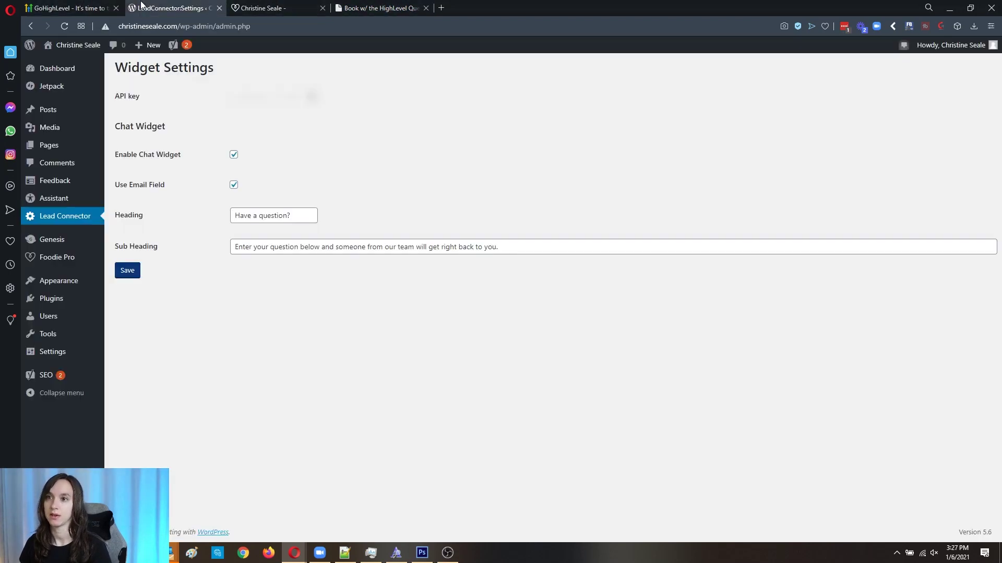
pyautogui.click(287, 8)
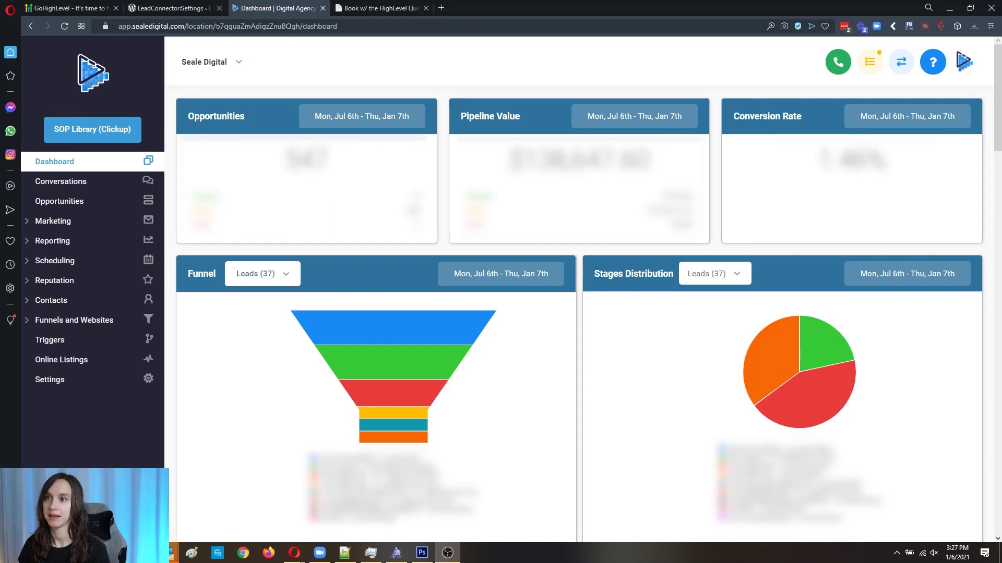
pyautogui.moveTo(217, 27); pyautogui.dragTo(296, 28)
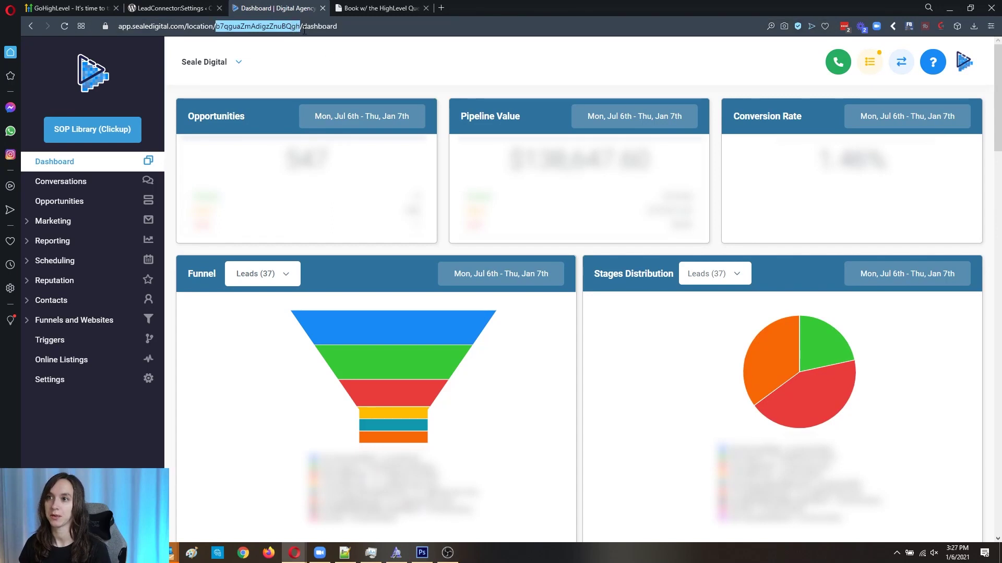
pyautogui.click(365, 7)
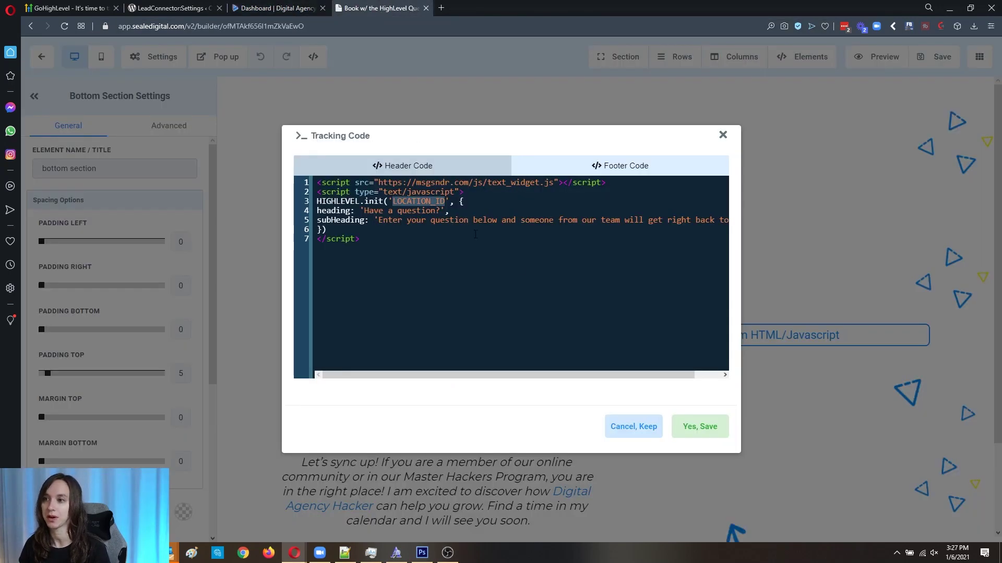
pyautogui.write('b7qguaZmAdigzZnuBQgh')
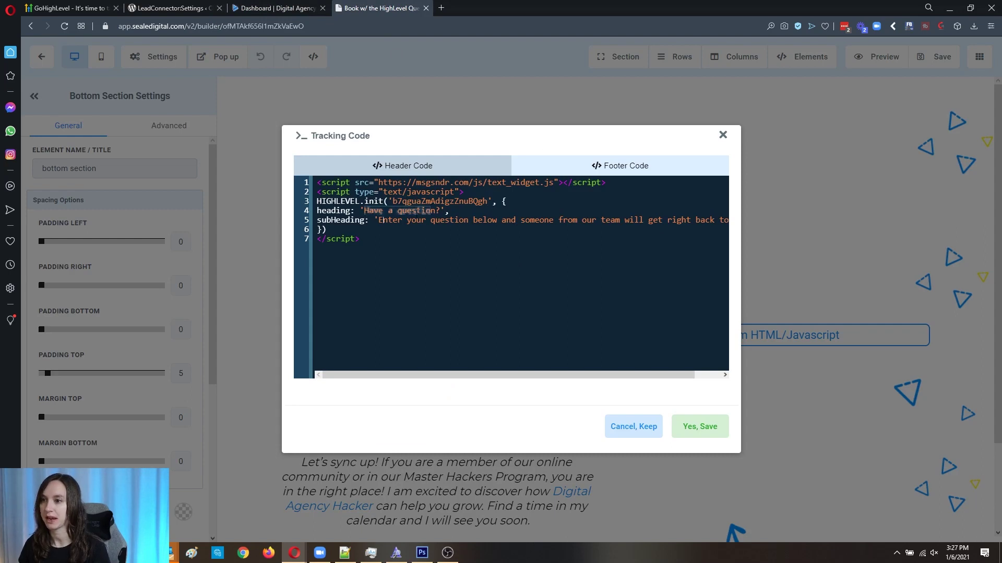
# Step: Save the header code, then cut the widget script into the Footer Code and save again
pyautogui.click(695, 426)
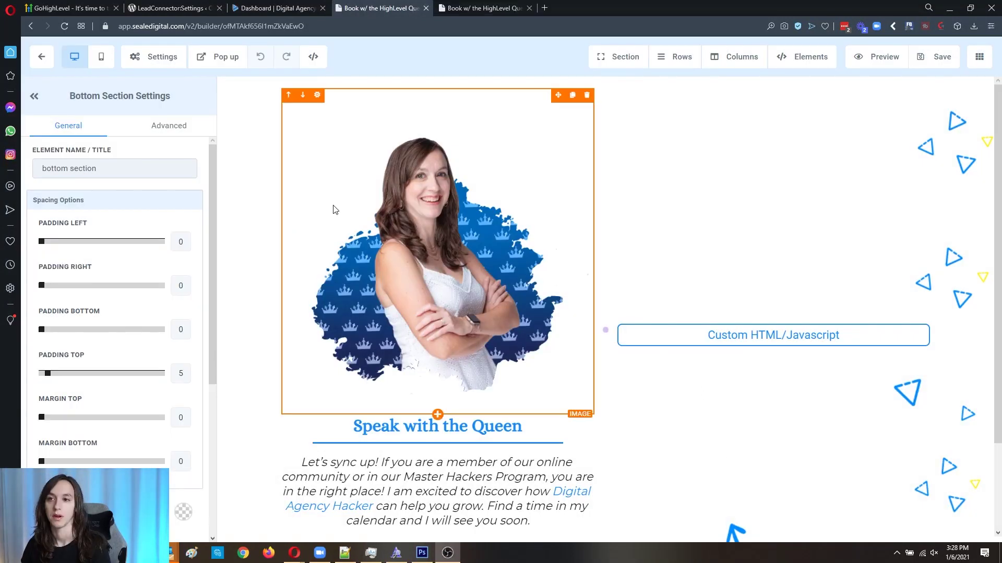
pyautogui.click(150, 61)
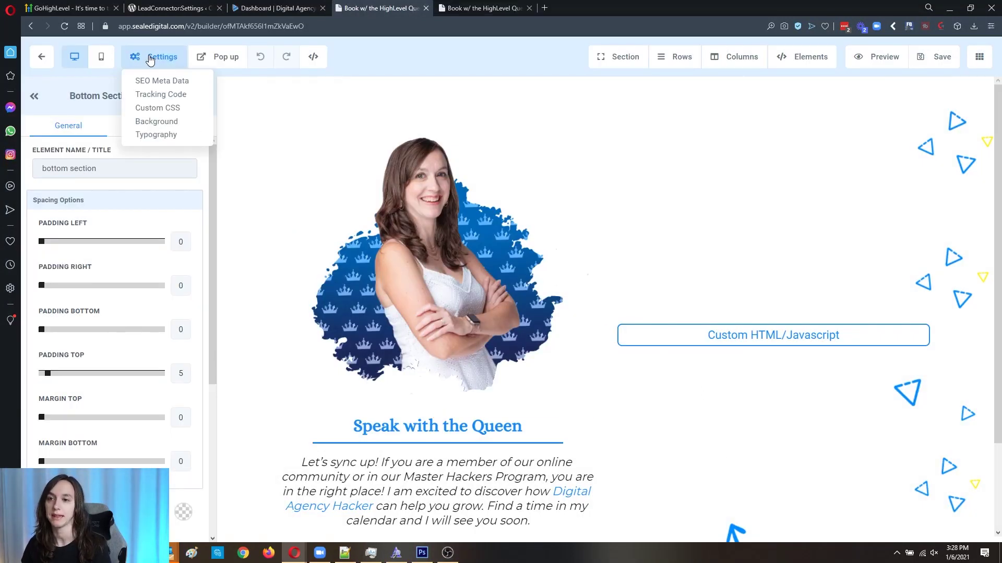
pyautogui.click(177, 97)
pyautogui.hotkey('ctrl', 'a')
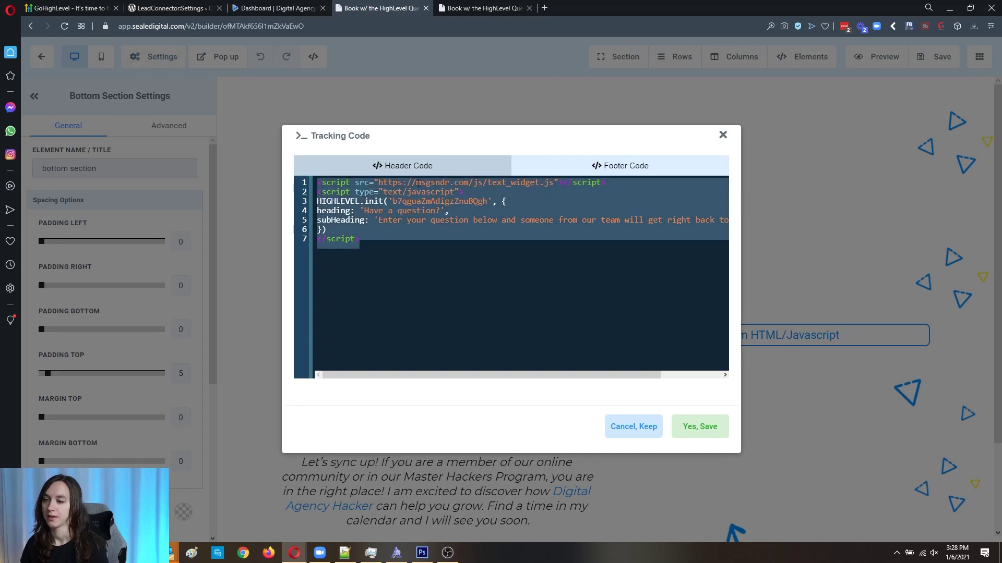
pyautogui.hotkey('ctrl', 'x')
pyautogui.click(600, 166)
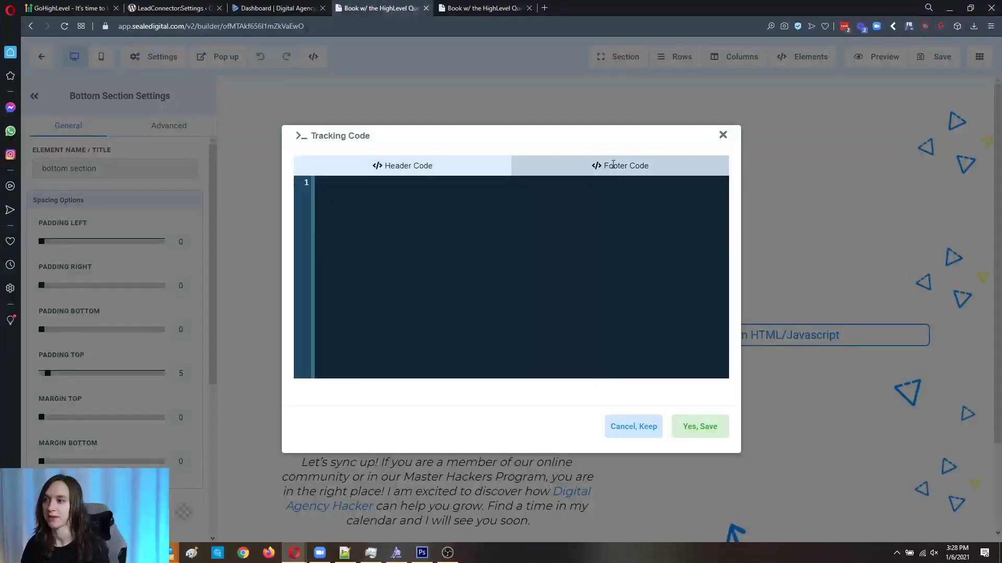
pyautogui.hotkey('ctrl', 'v')
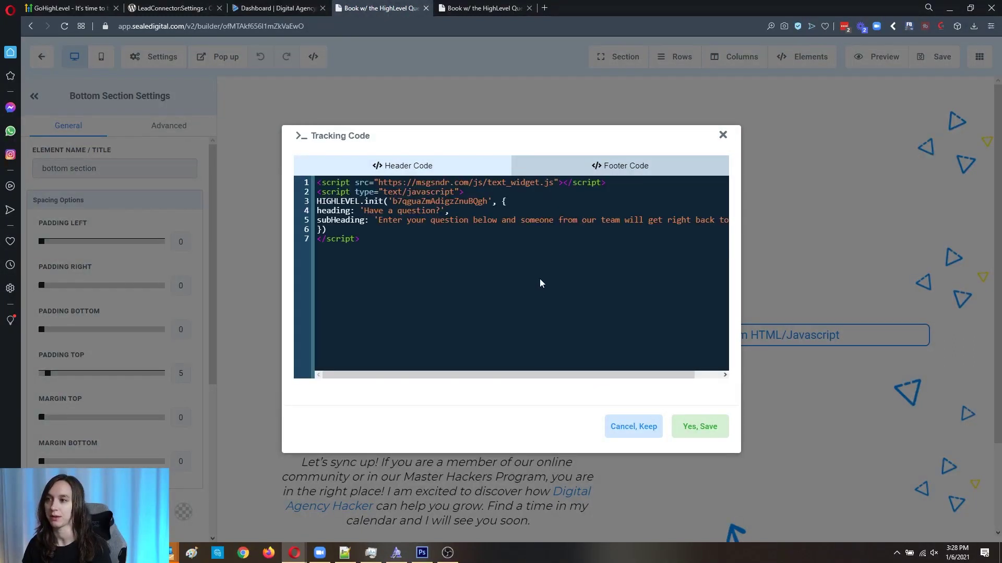
pyautogui.click(698, 426)
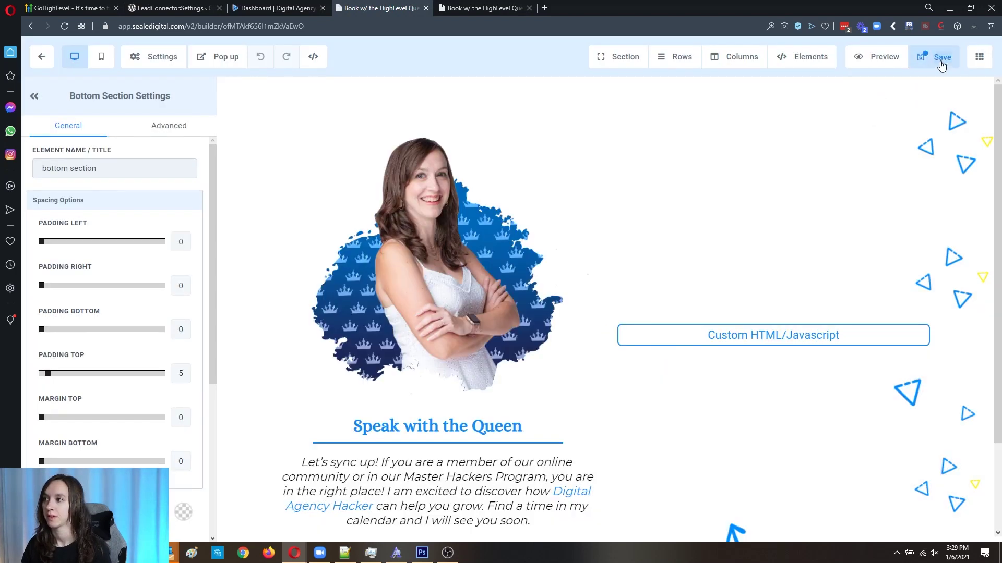
# Step: Save and preview the booking page, then open and close its 'Have a question?' chat form
pyautogui.click(942, 66)
pyautogui.click(869, 62)
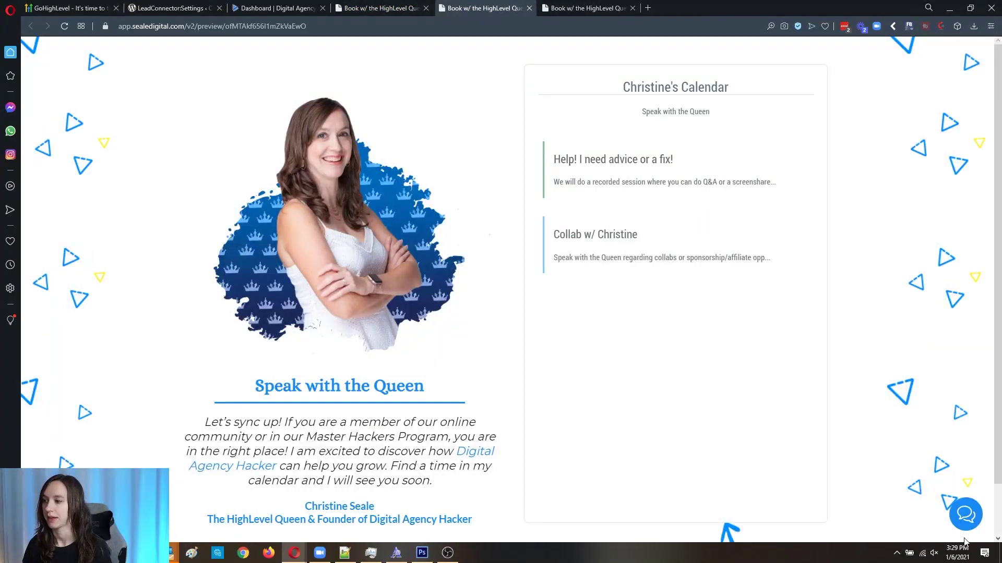
pyautogui.click(957, 519)
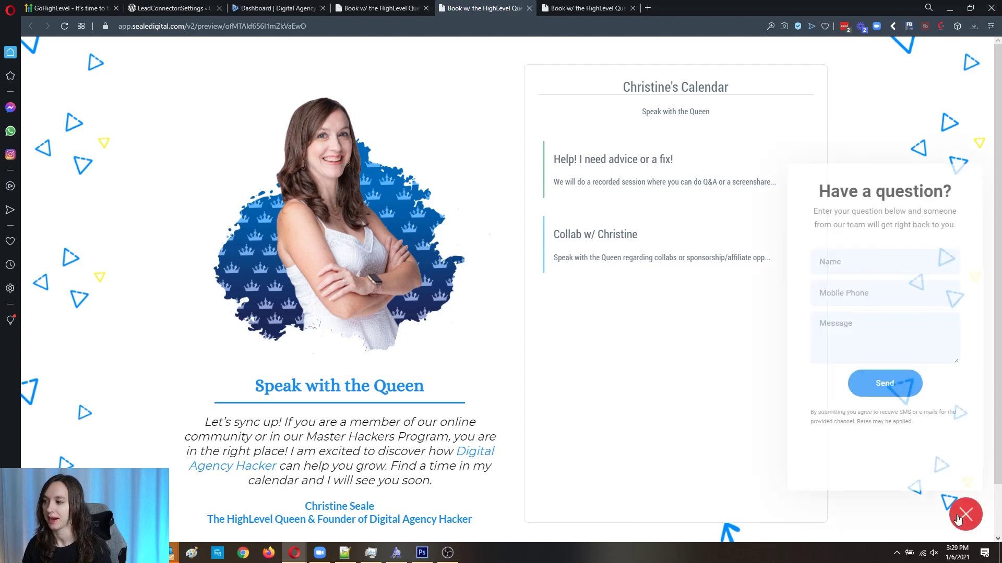
pyautogui.click(958, 520)
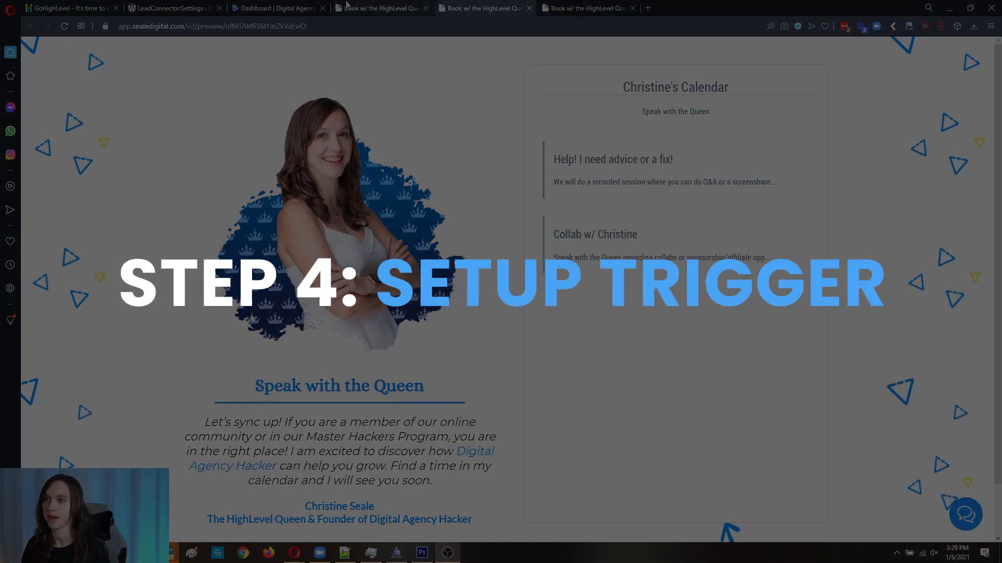
# Step: Leave the funnel page builder and go to the Triggers list
pyautogui.click(349, 5)
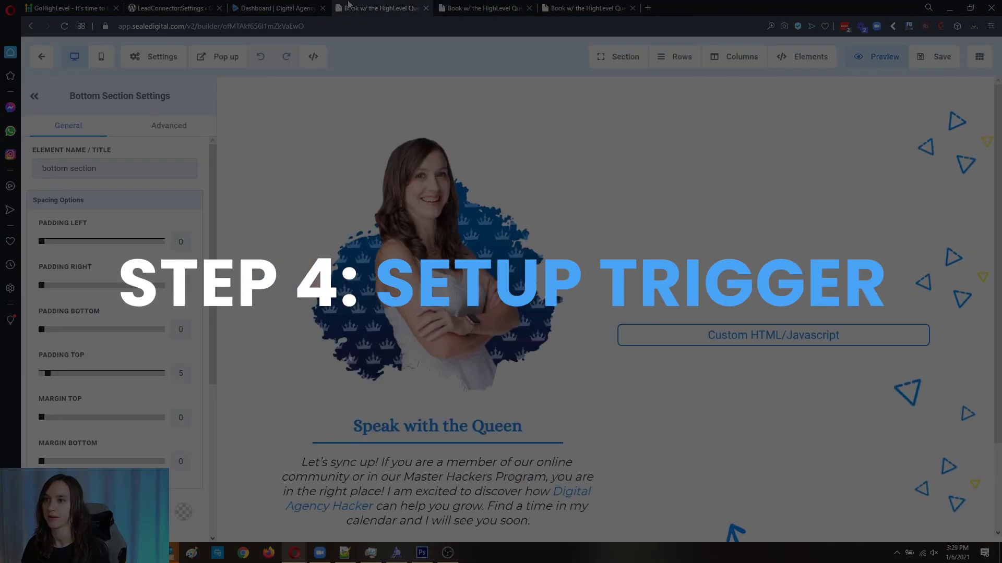
pyautogui.click(41, 57)
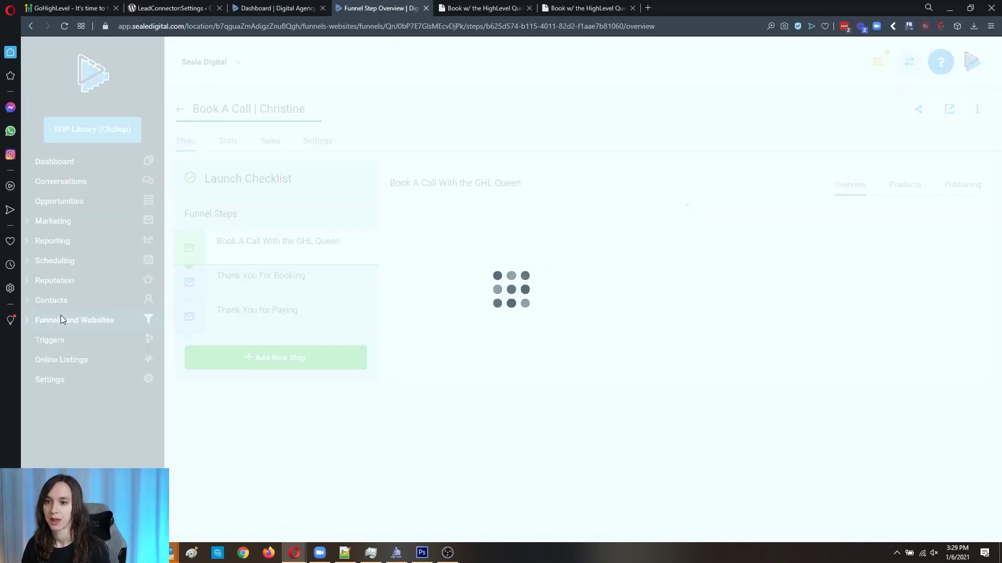
pyautogui.click(57, 341)
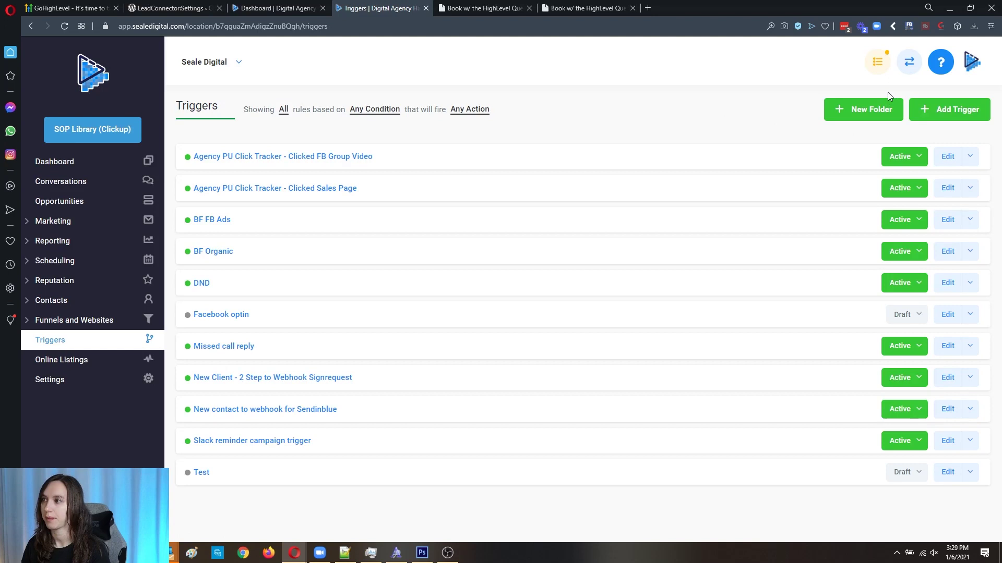
# Step: Create a new trigger named 'Chat Widget Test' and save it
pyautogui.click(973, 120)
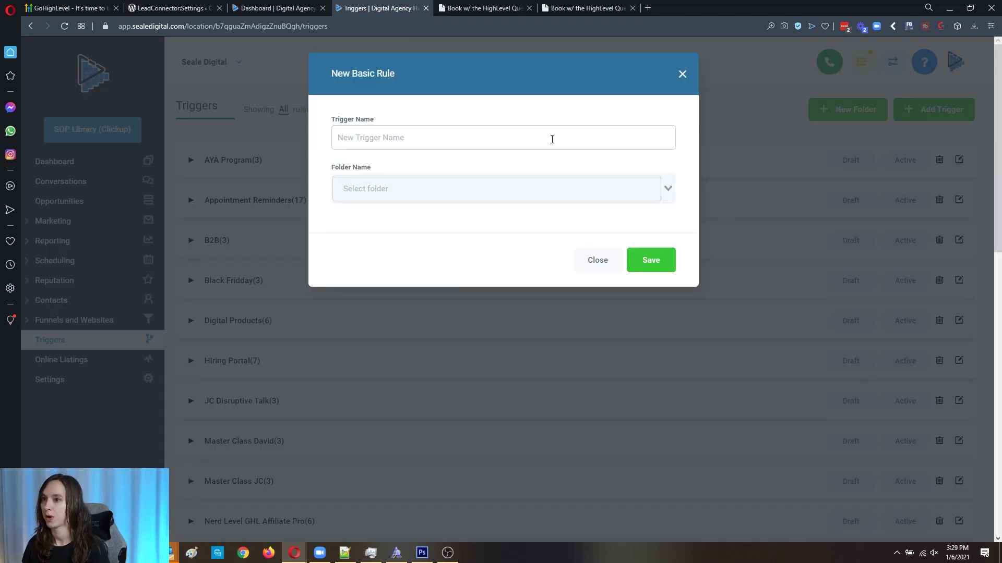
pyautogui.write('Chat Widget Test')
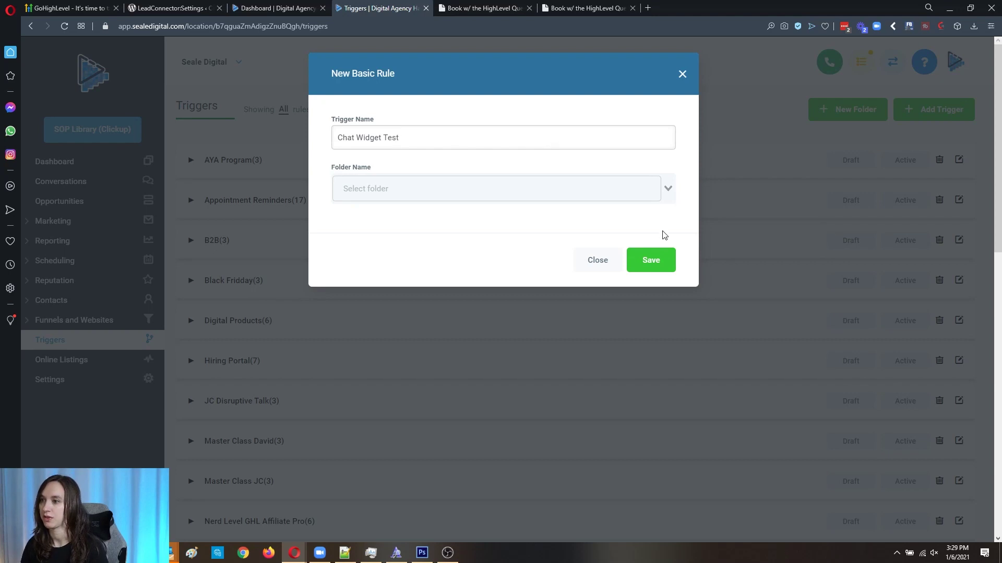
pyautogui.click(664, 259)
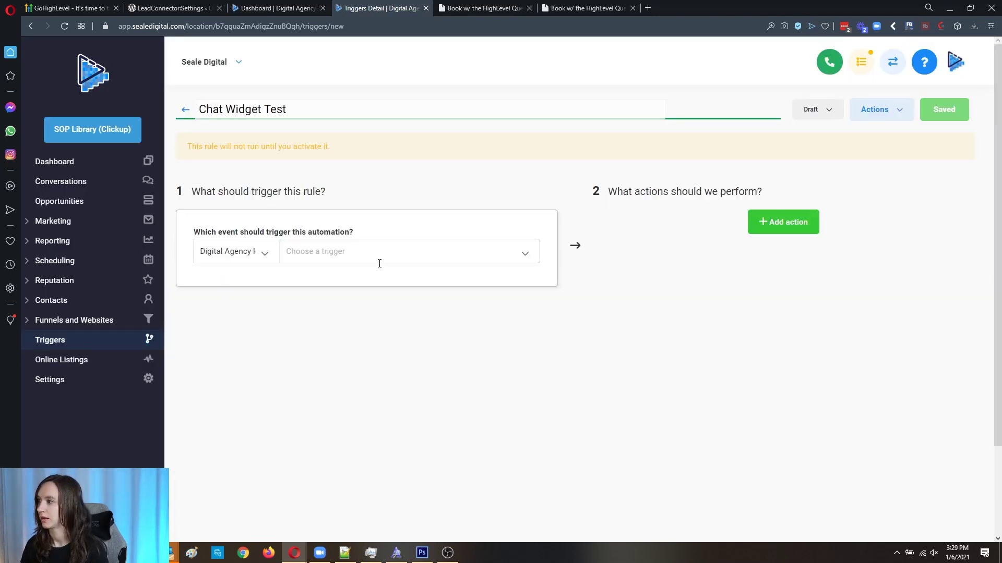
# Step: Set the trigger event to Customer Replied
pyautogui.click(344, 253)
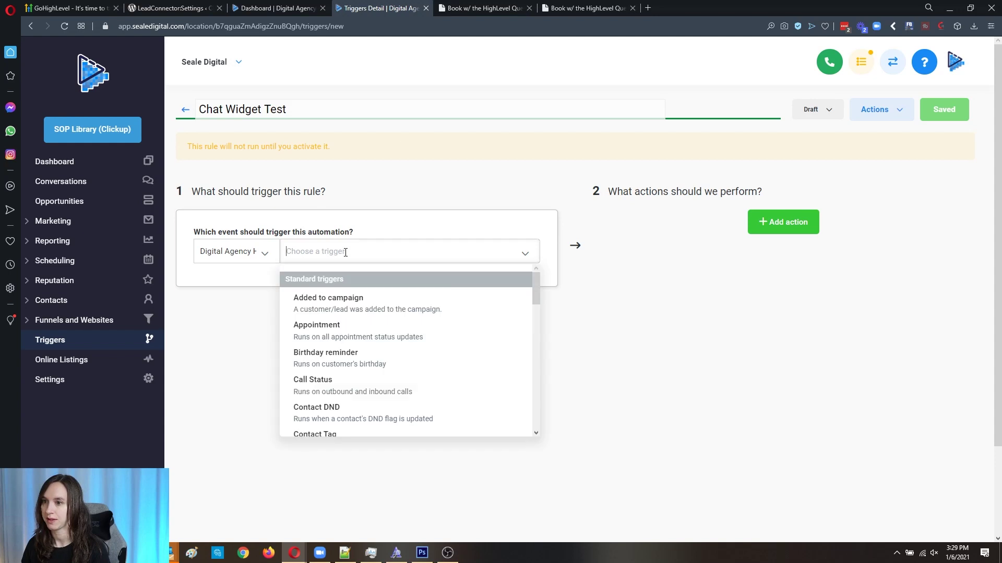
pyautogui.scroll(-2, 360, 407)
pyautogui.click(360, 422)
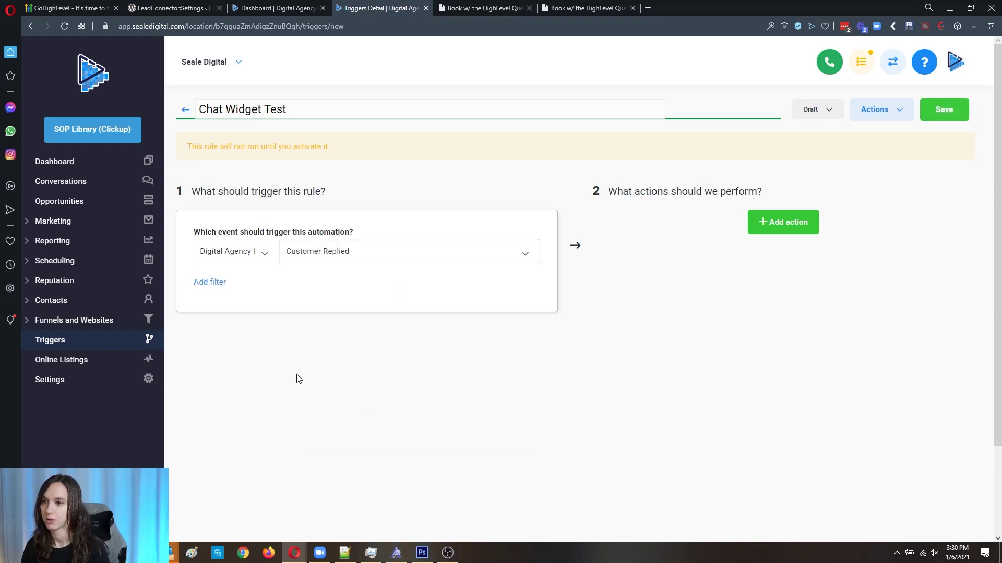
# Step: Add a Reply Channel filter set to Chat Widget
pyautogui.click(284, 291)
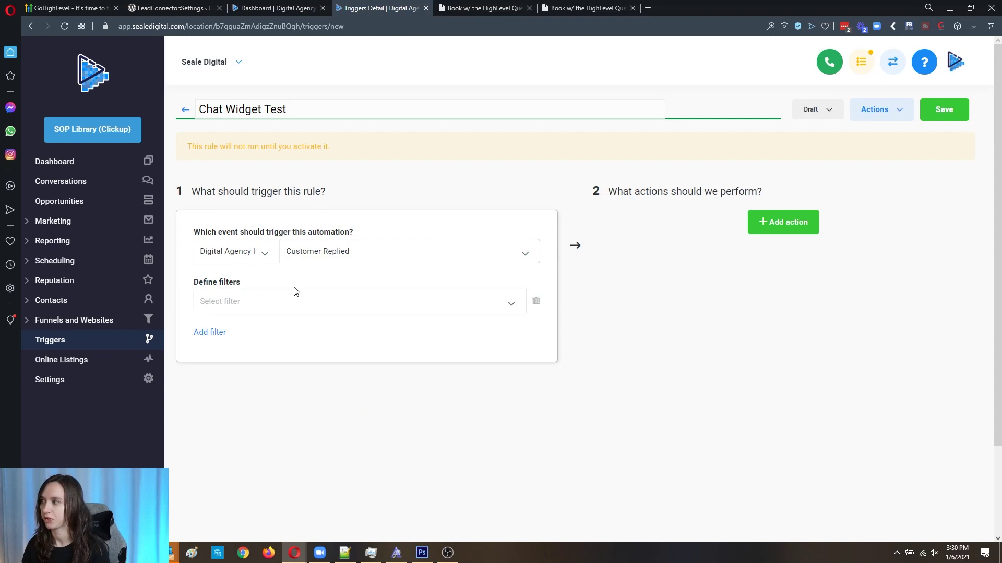
pyautogui.click(292, 298)
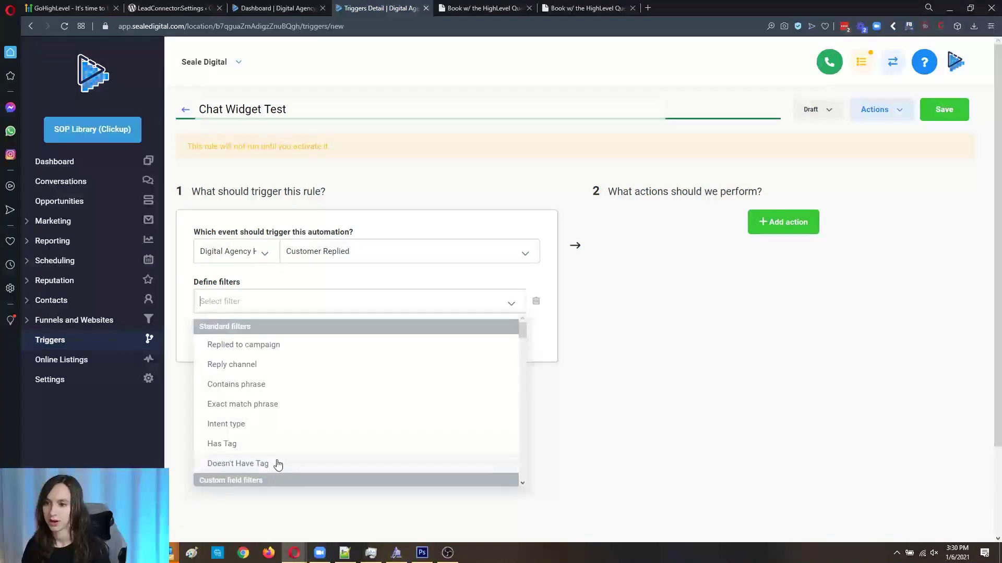
pyautogui.scroll(-2, 293, 409)
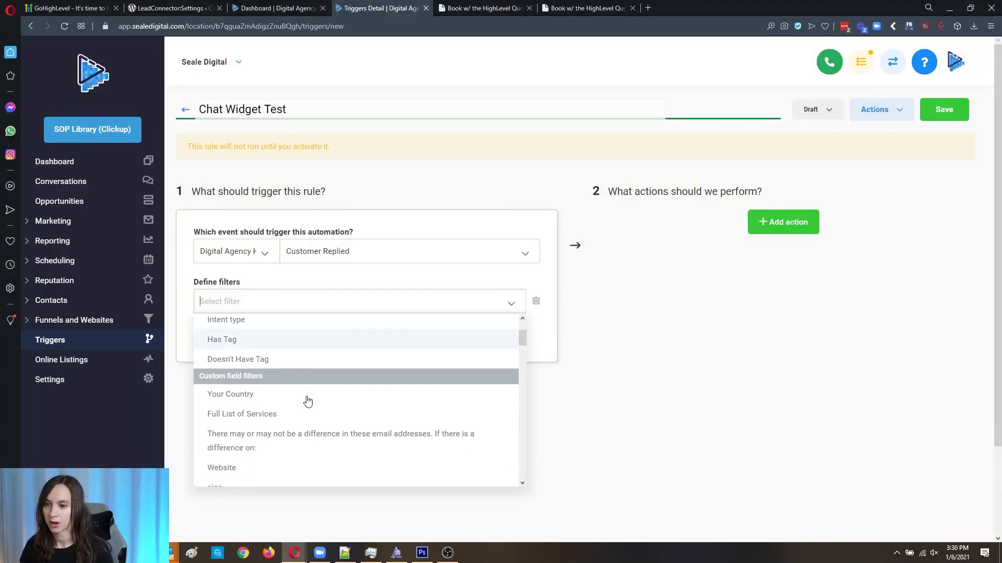
pyautogui.scroll(2, 333, 357)
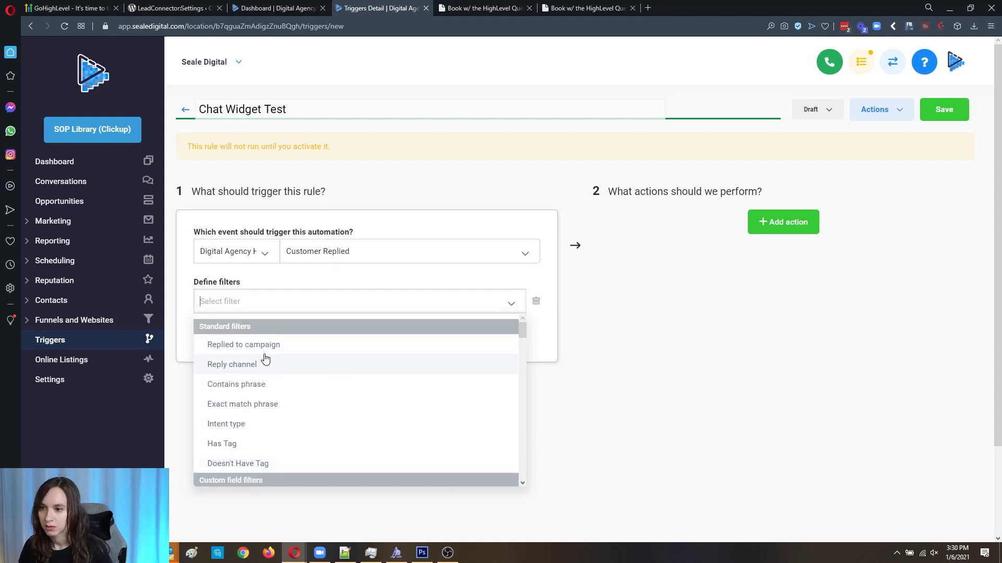
pyautogui.click(258, 364)
pyautogui.click(425, 301)
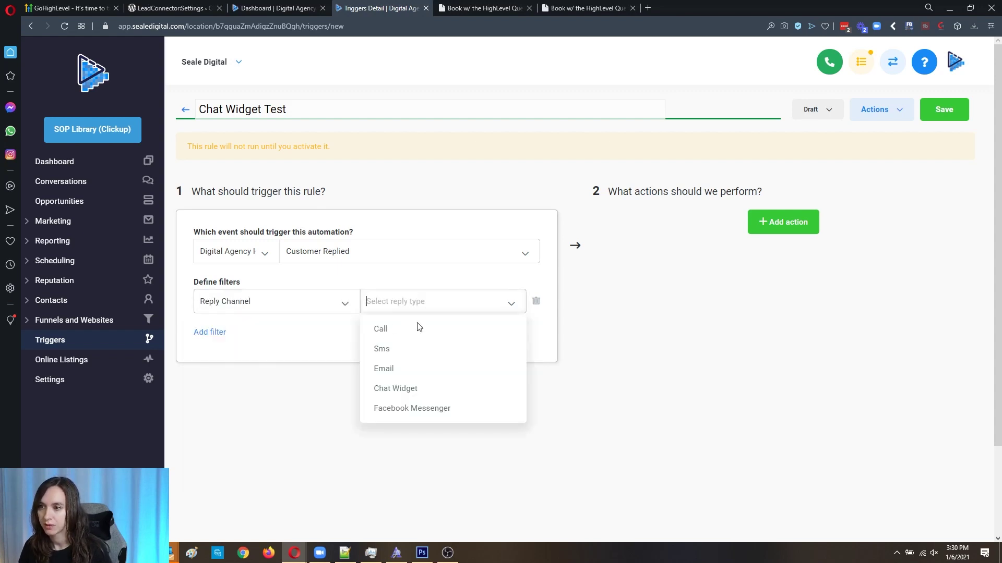
pyautogui.click(446, 390)
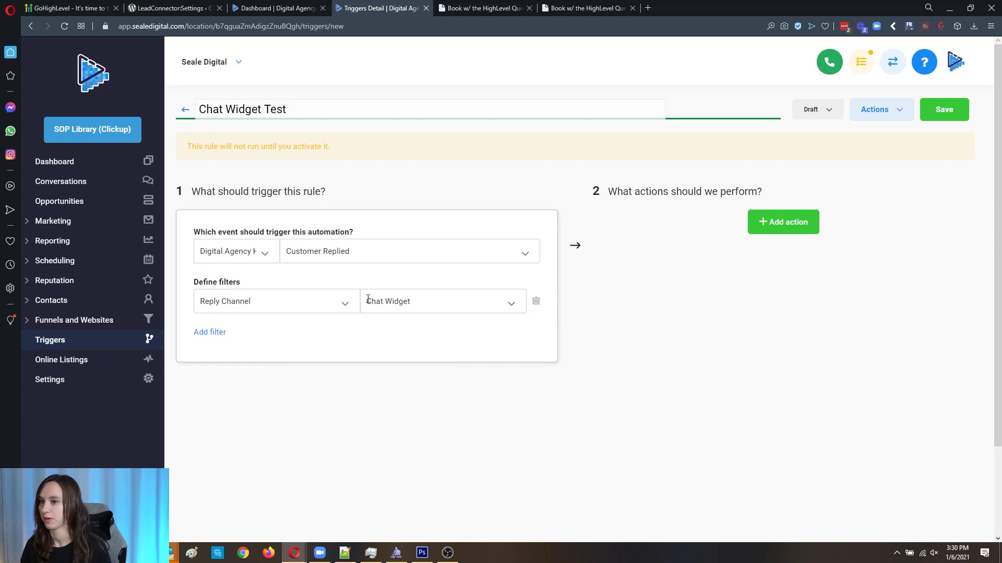
# Step: Add a second filter row, then delete the empty row
pyautogui.click(218, 332)
pyautogui.click(284, 327)
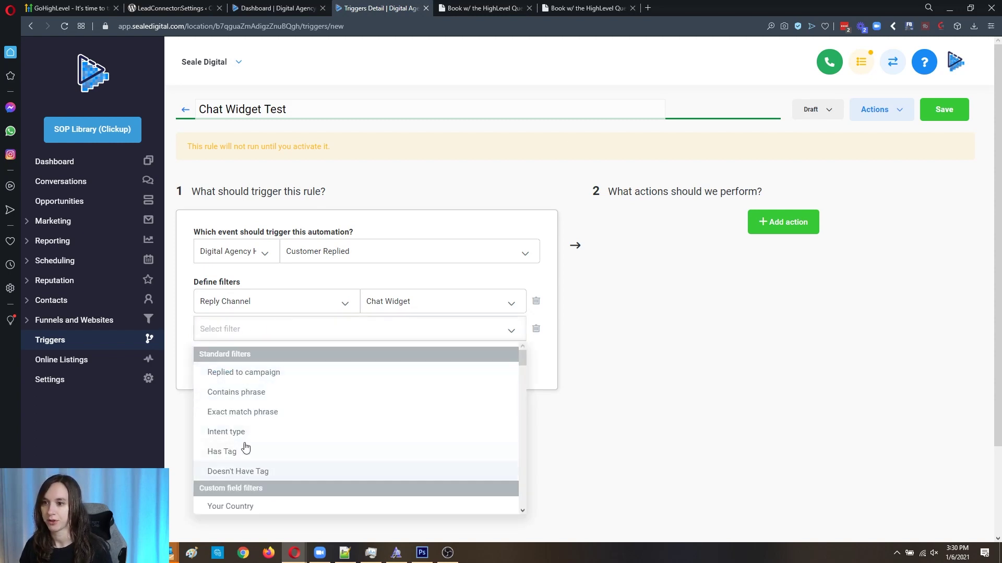
pyautogui.click(536, 329)
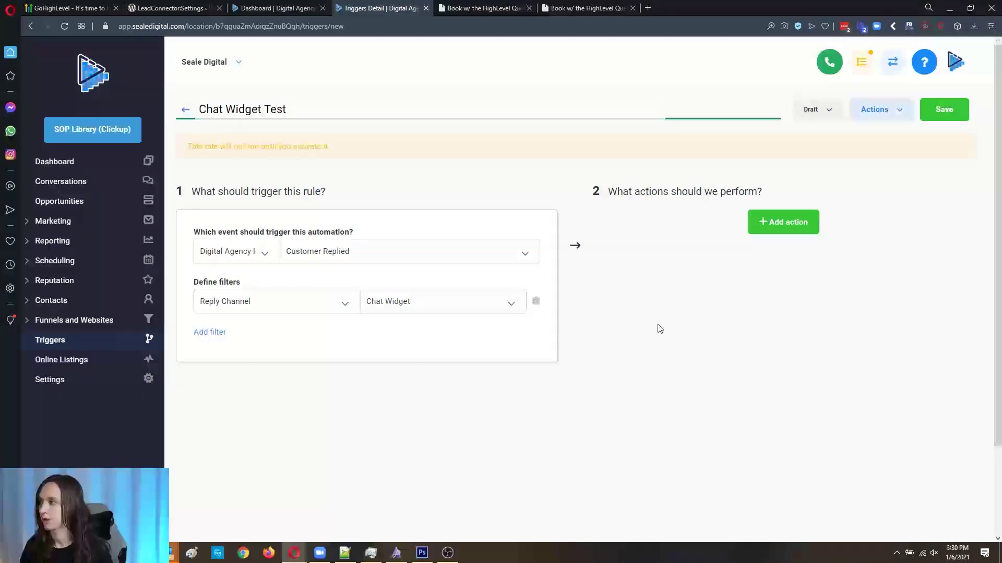
# Step: Add an Add / Update Opportunity action: pipeline Leads, stage Lead In, source Website
pyautogui.click(796, 223)
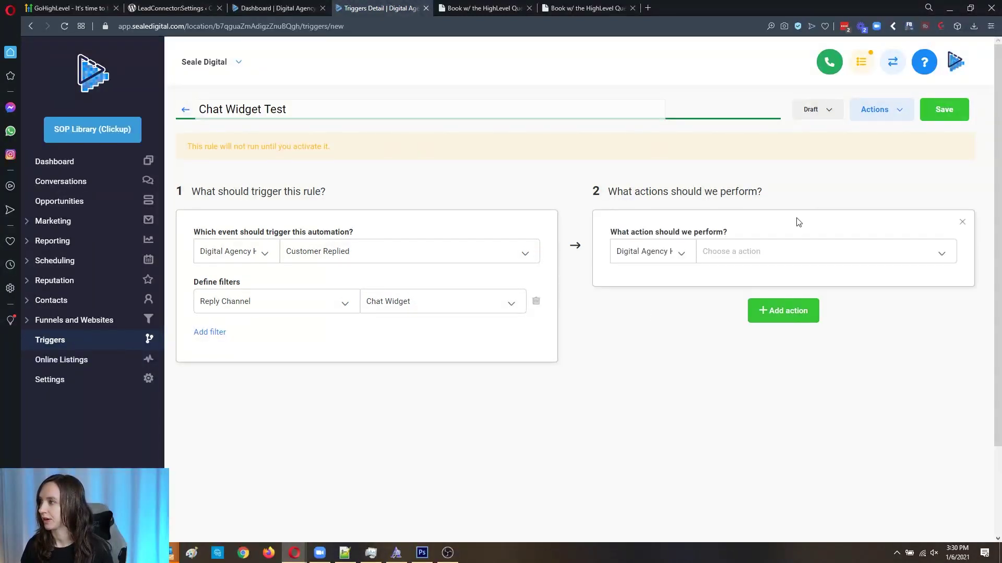
pyautogui.click(742, 249)
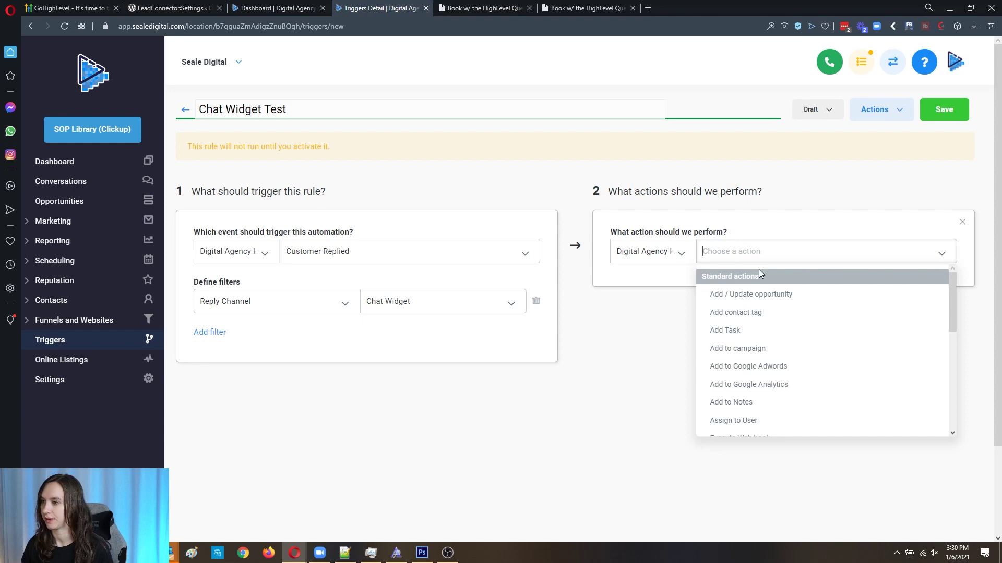
pyautogui.click(787, 294)
pyautogui.click(769, 293)
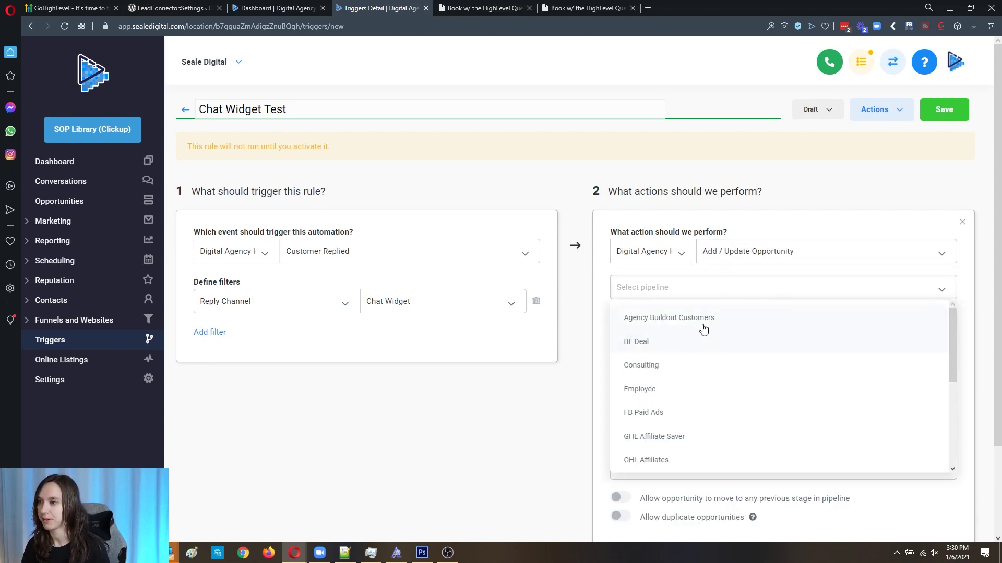
pyautogui.scroll(-2, 730, 422)
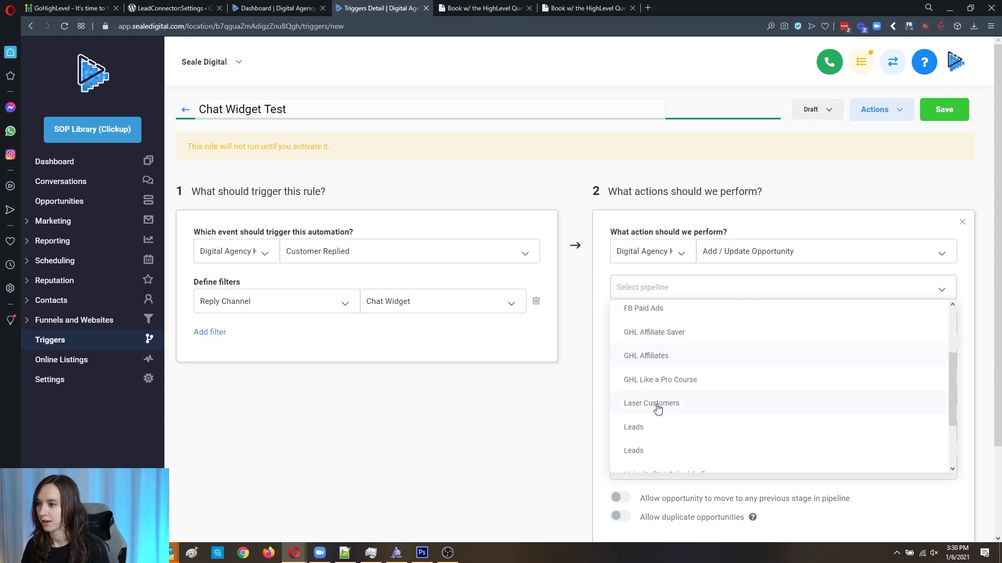
pyautogui.click(634, 425)
pyautogui.click(693, 328)
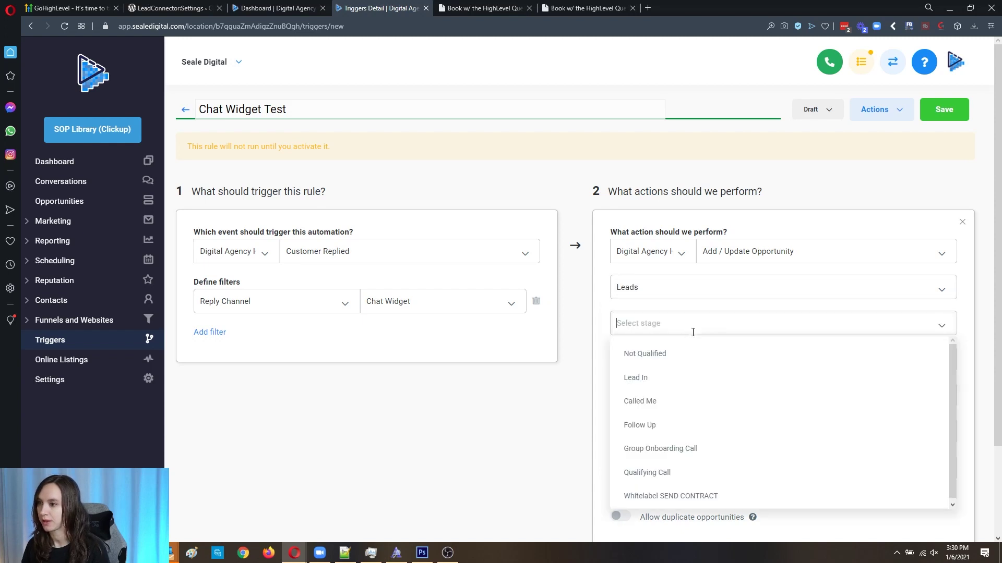
pyautogui.click(667, 379)
pyautogui.scroll(-2, 672, 370)
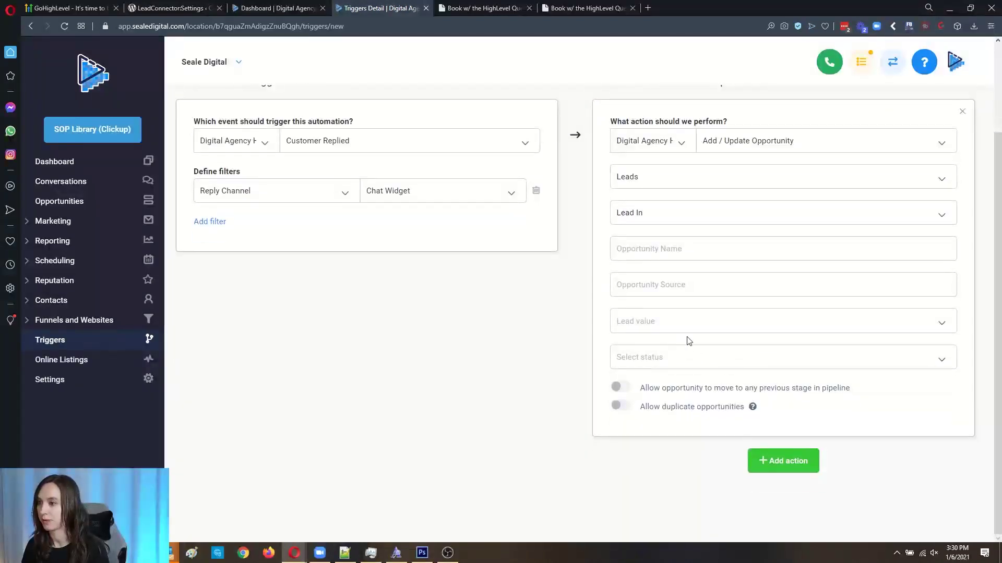
pyautogui.write('C')
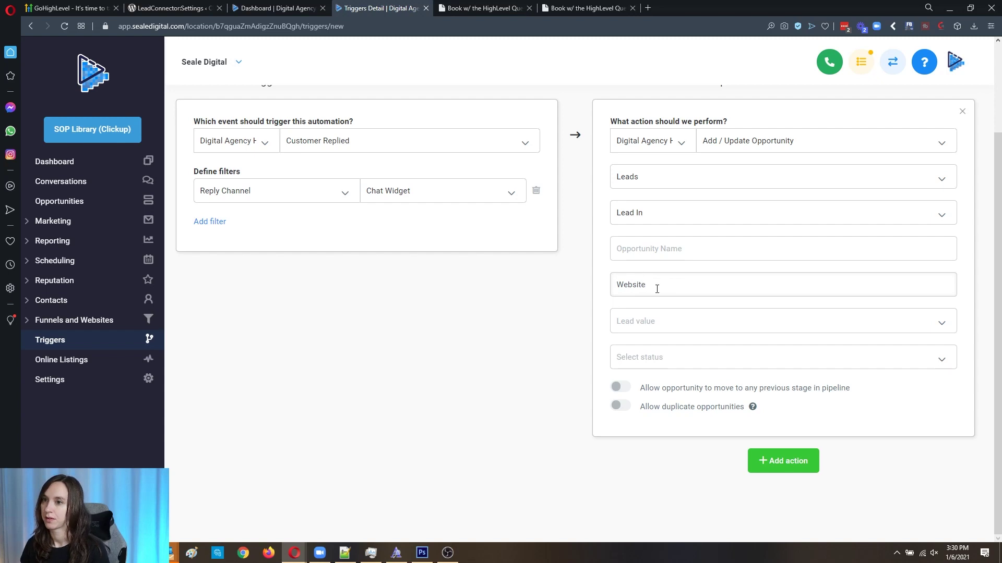
# Step: Start a second action and bring up its list of actions
pyautogui.click(794, 483)
pyautogui.scroll(-1, 785, 380)
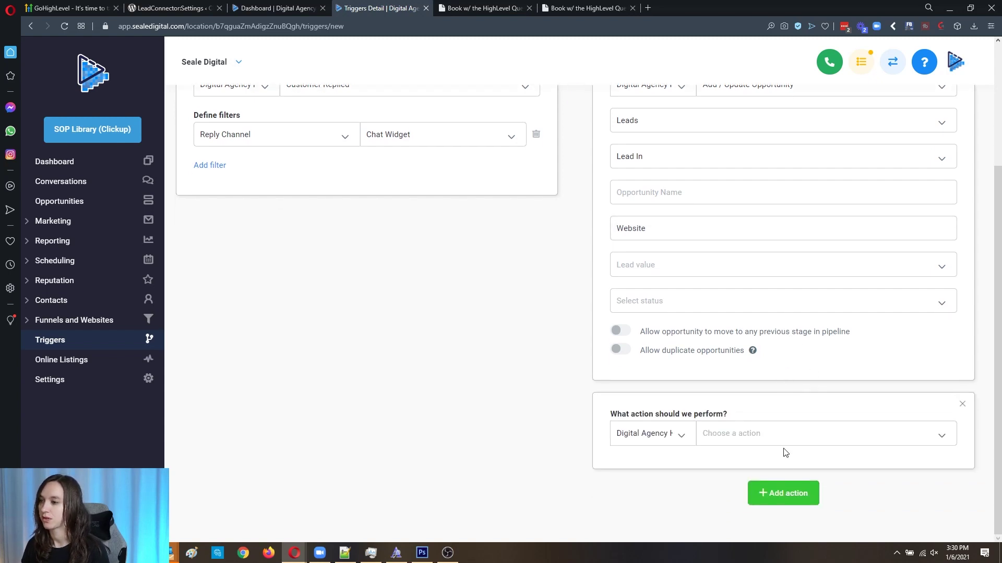
pyautogui.click(796, 440)
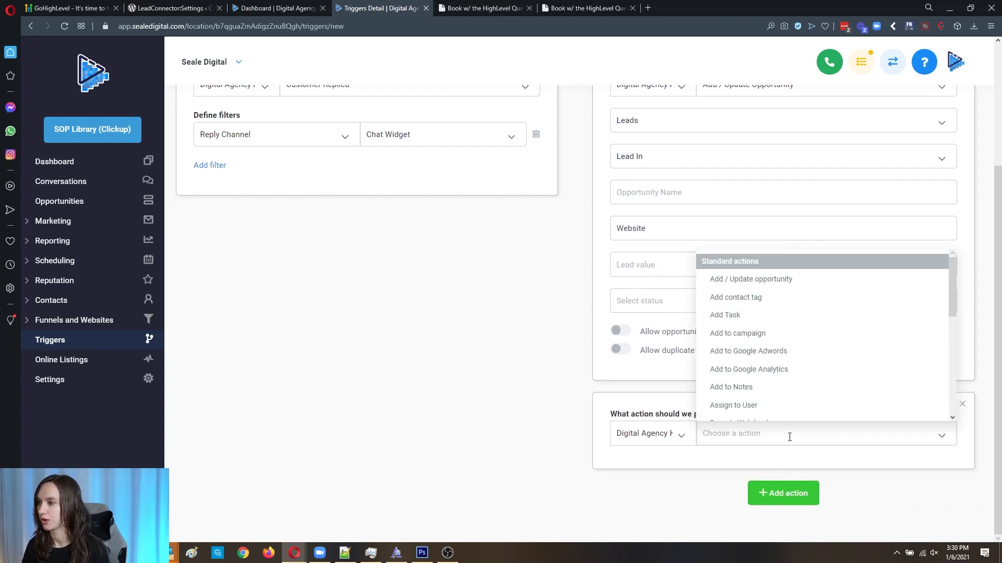
# Step: Choose Send Email as the second action
pyautogui.scroll(-2, 791, 330)
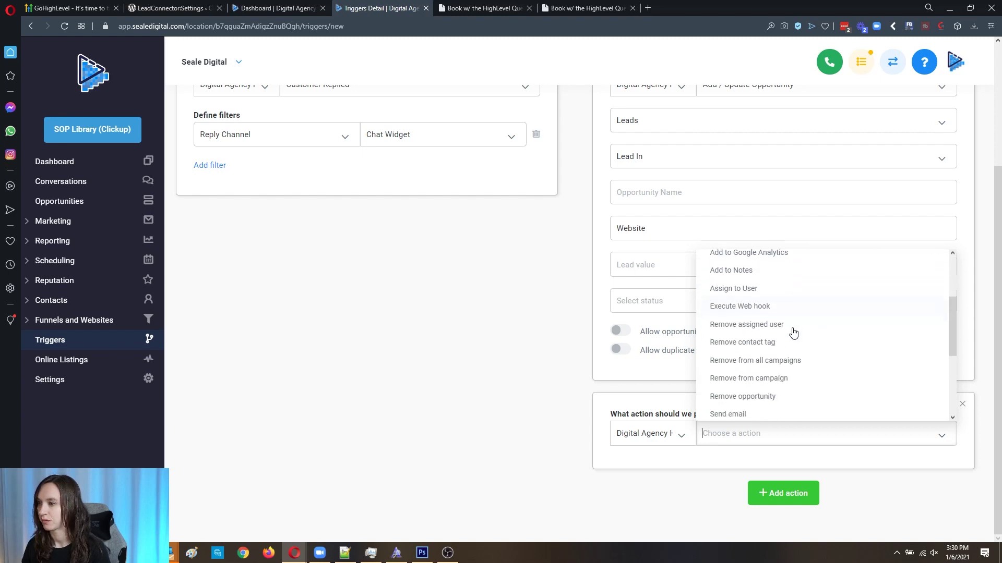
pyautogui.scroll(2, 793, 333)
pyautogui.scroll(-1, 793, 334)
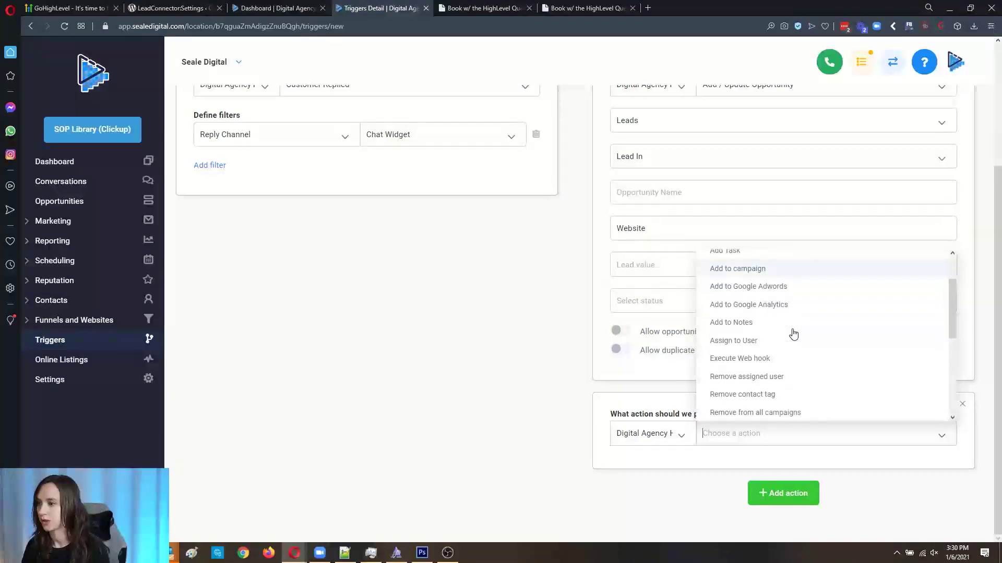
pyautogui.scroll(-3, 793, 334)
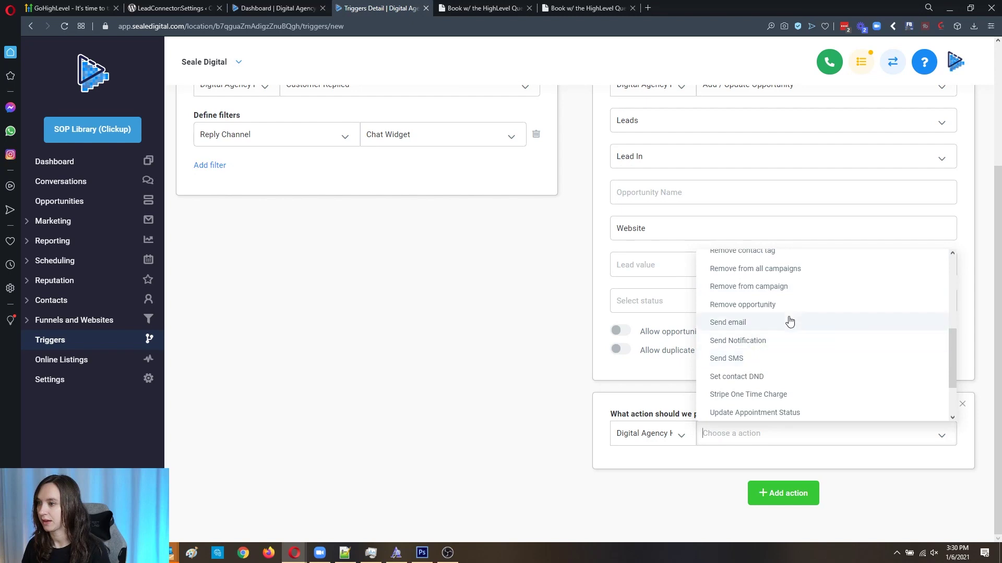
pyautogui.click(790, 322)
pyautogui.scroll(-5, 696, 267)
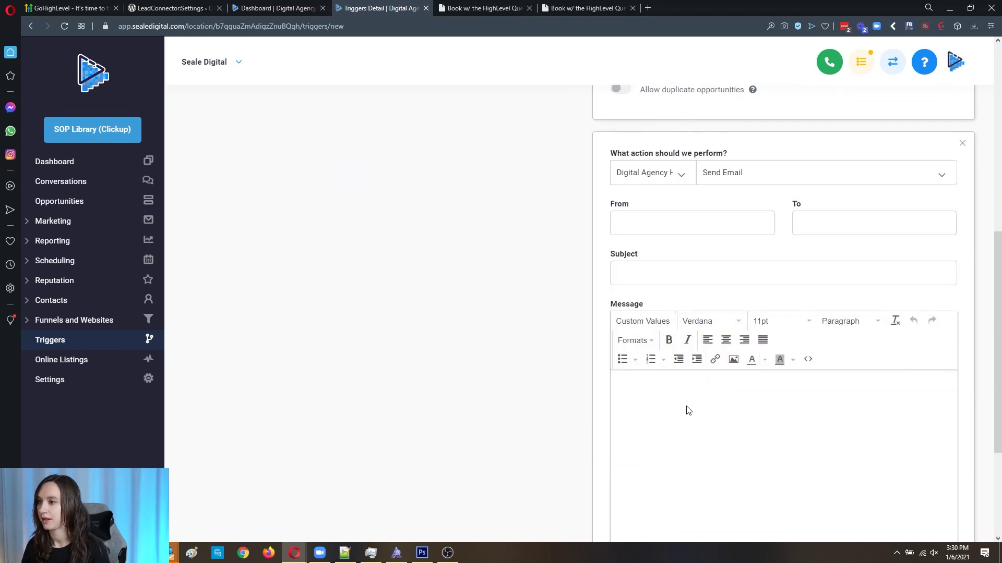
pyautogui.scroll(-2, 700, 409)
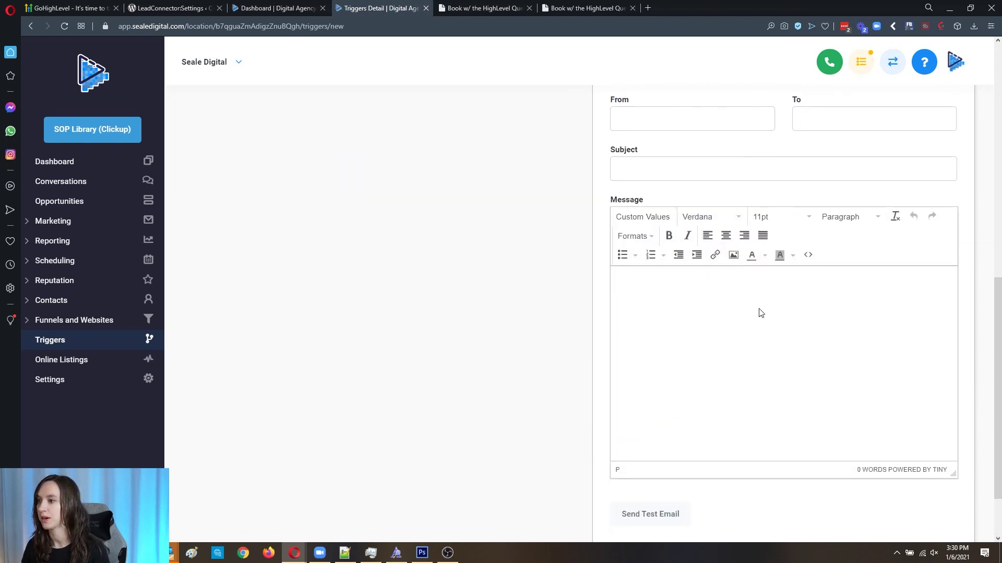
# Step: Insert the {{message.body}} merge field, leaving an empty line above it
pyautogui.click(649, 217)
pyautogui.click(657, 267)
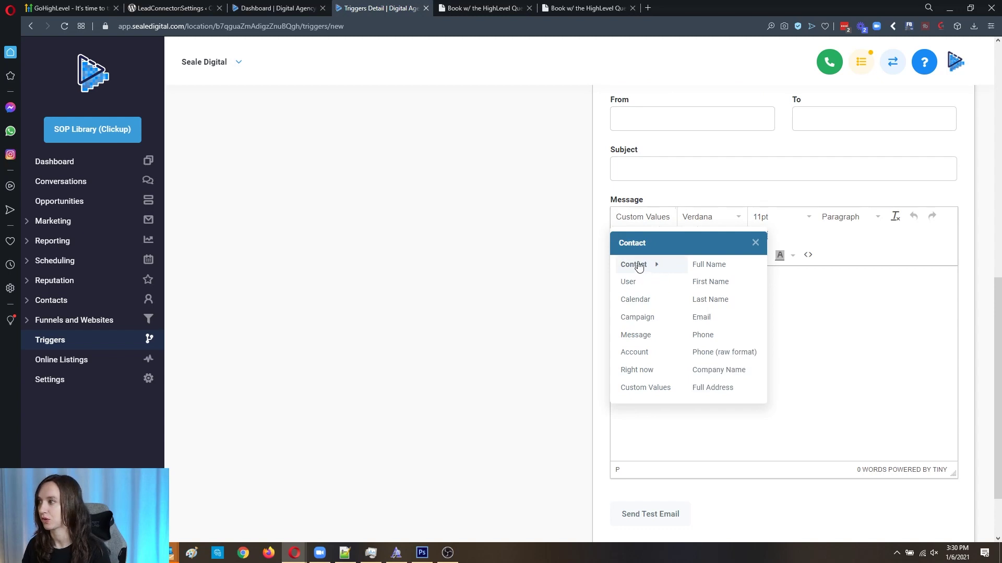
pyautogui.click(638, 282)
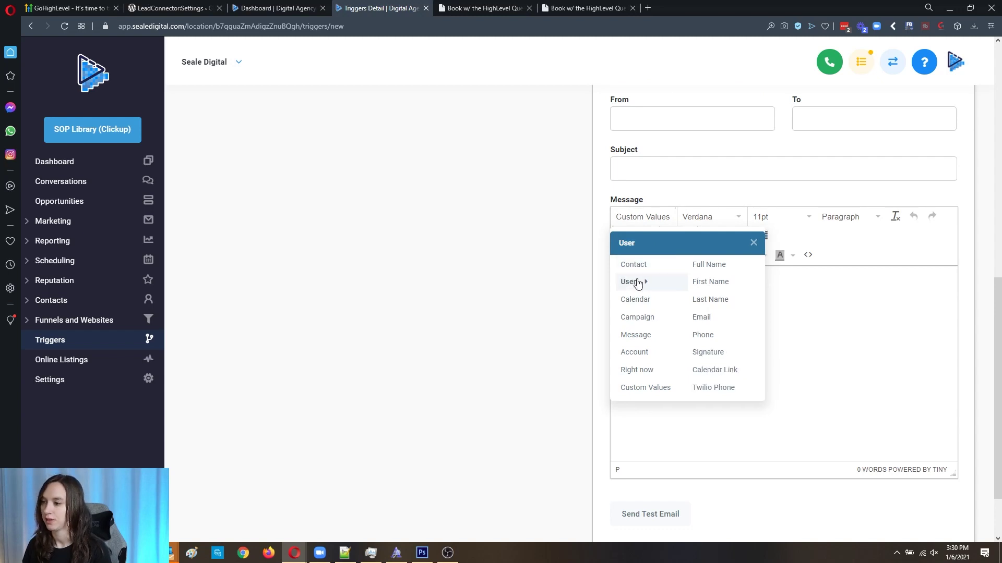
pyautogui.moveTo(646, 334)
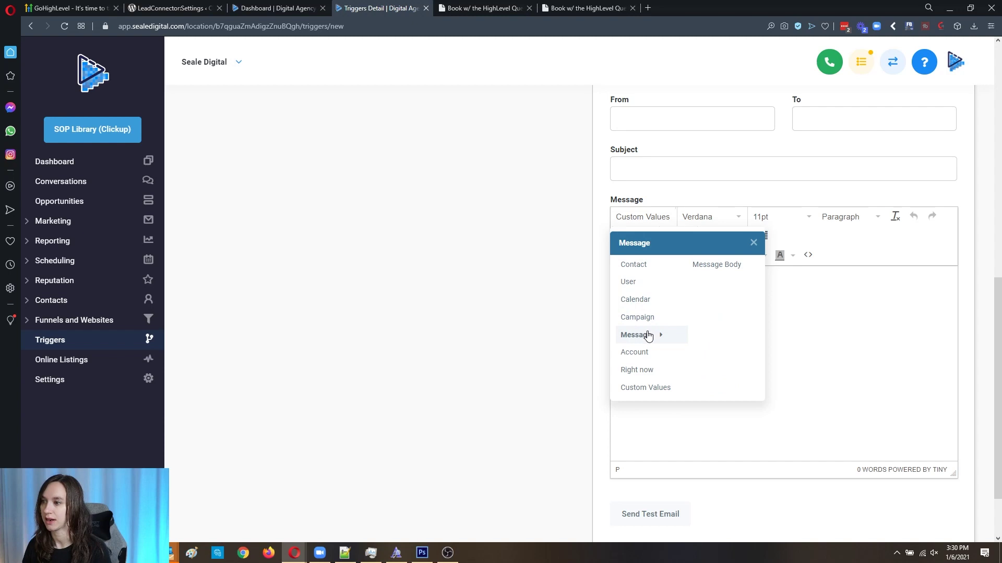
pyautogui.click(738, 271)
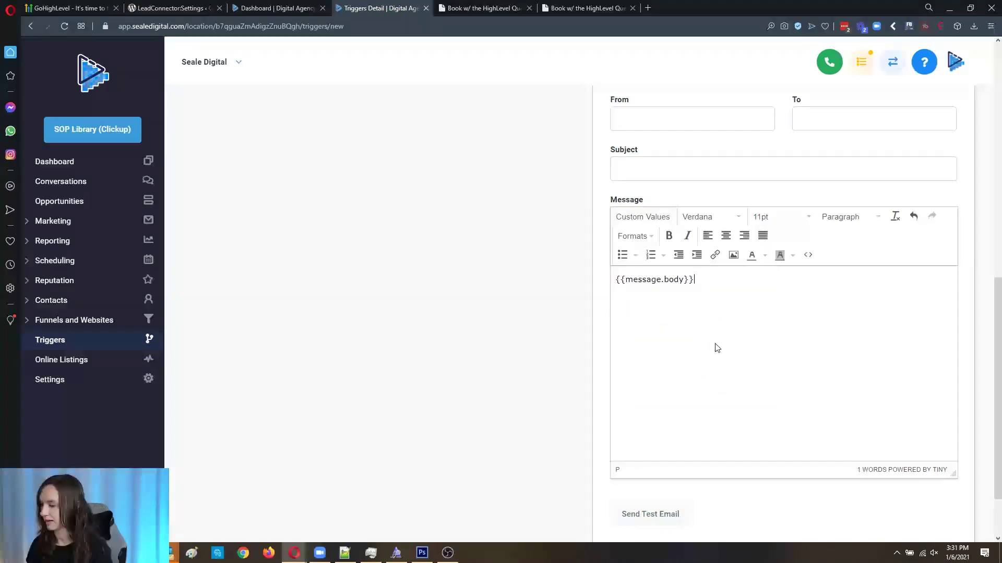
pyautogui.press('Return')
pyautogui.press('Return')
pyautogui.press('Up')
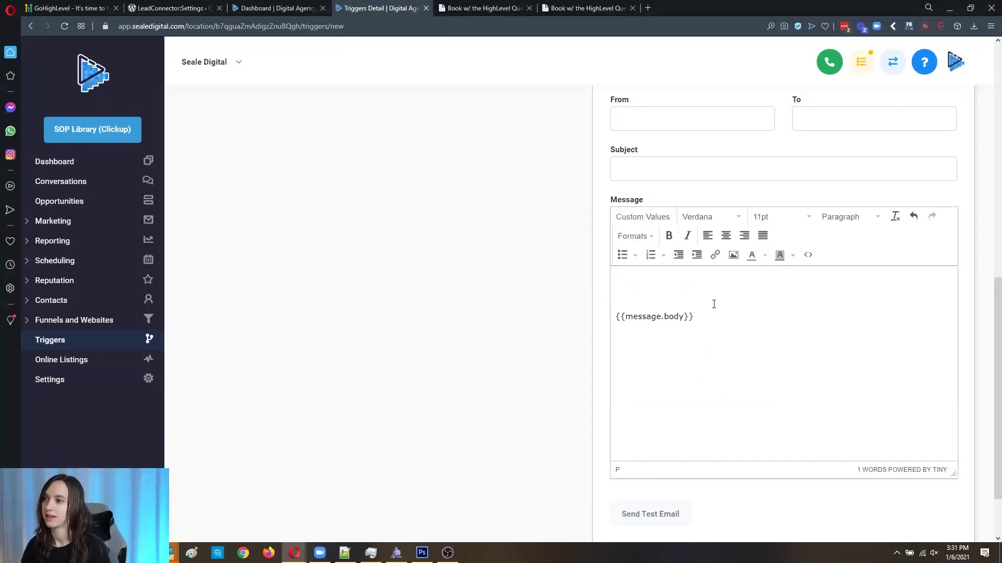
# Step: Insert the contact Full Name merge field on its own line above the body
pyautogui.click(650, 217)
pyautogui.moveTo(646, 268)
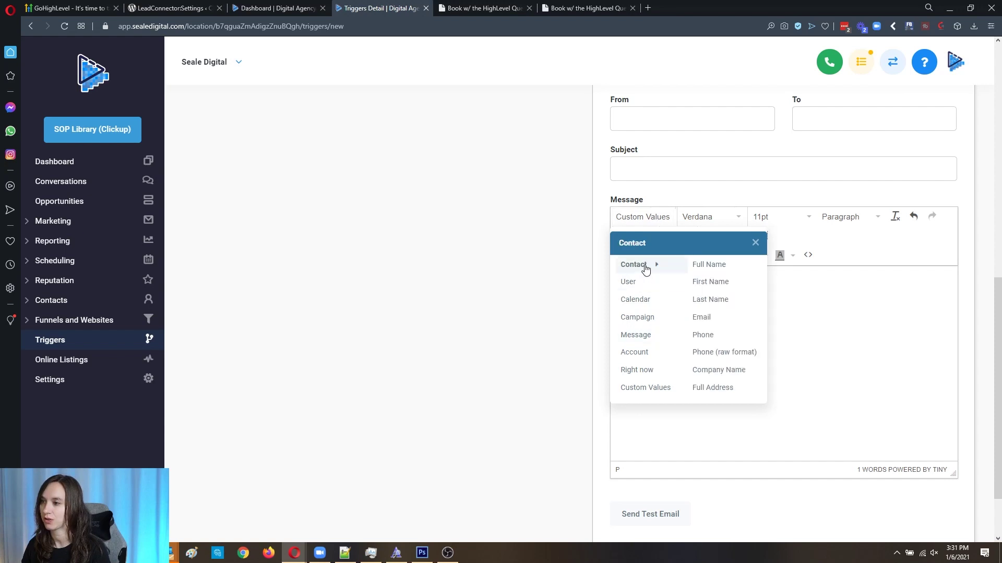
pyautogui.click(720, 265)
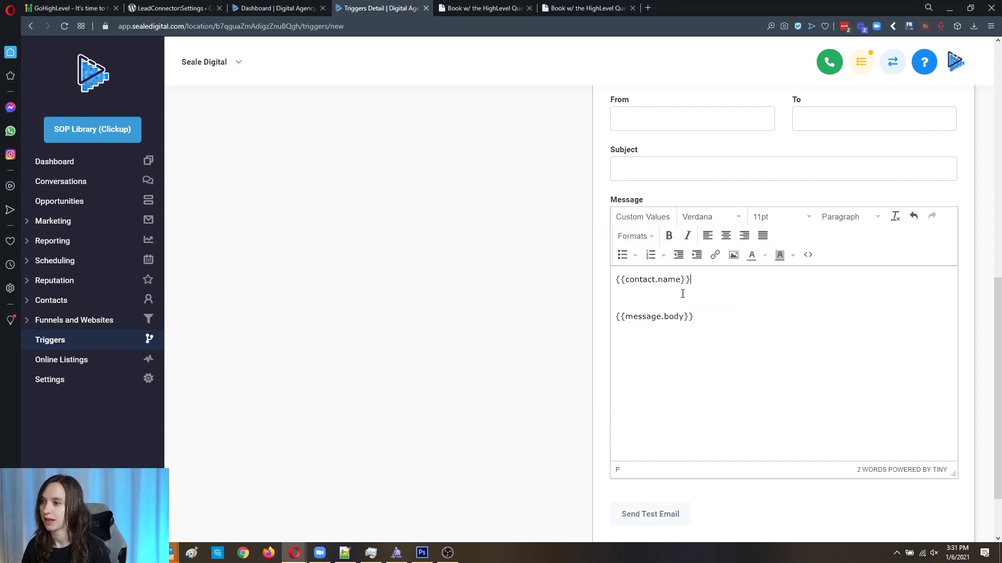
pyautogui.click(632, 255)
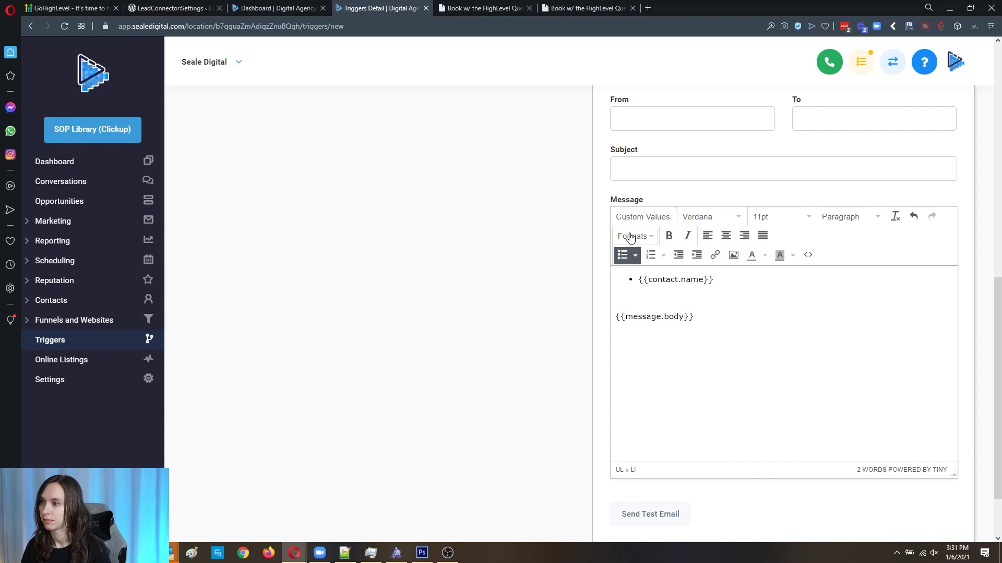
pyautogui.press('Return')
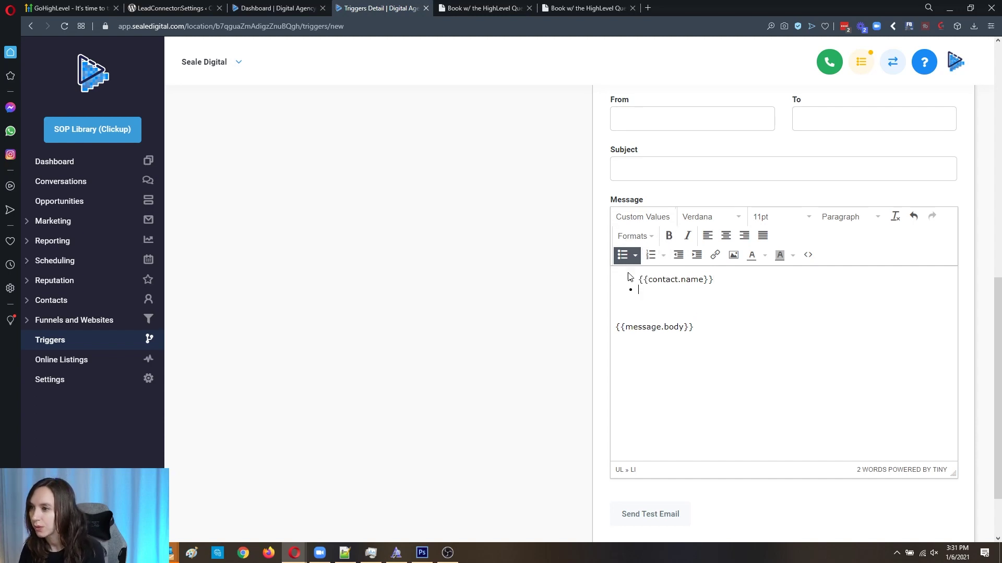
pyautogui.press('BackSpace')
pyautogui.press('BackSpace')
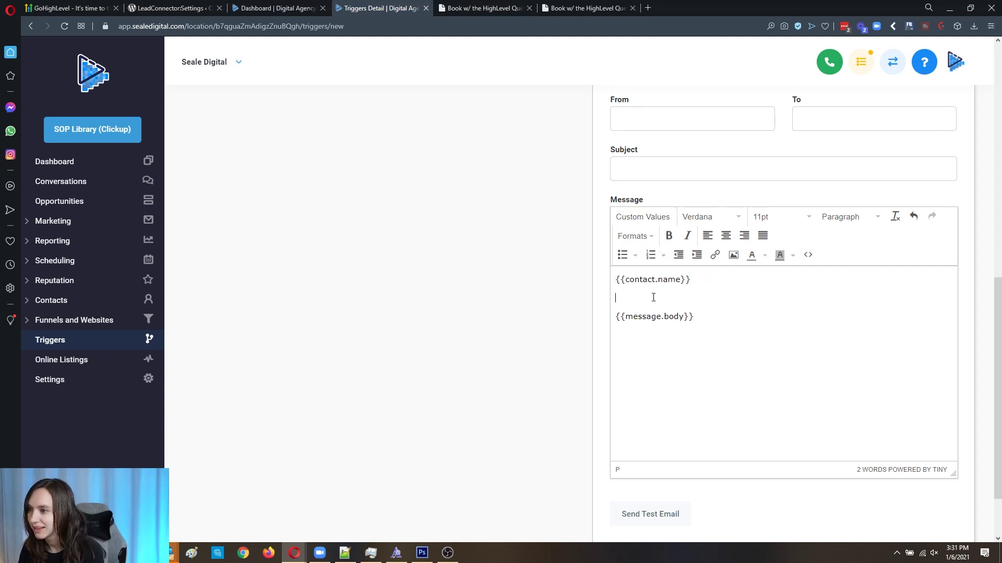
# Step: Add the contact Phone and Email merge fields below the name
pyautogui.click(639, 219)
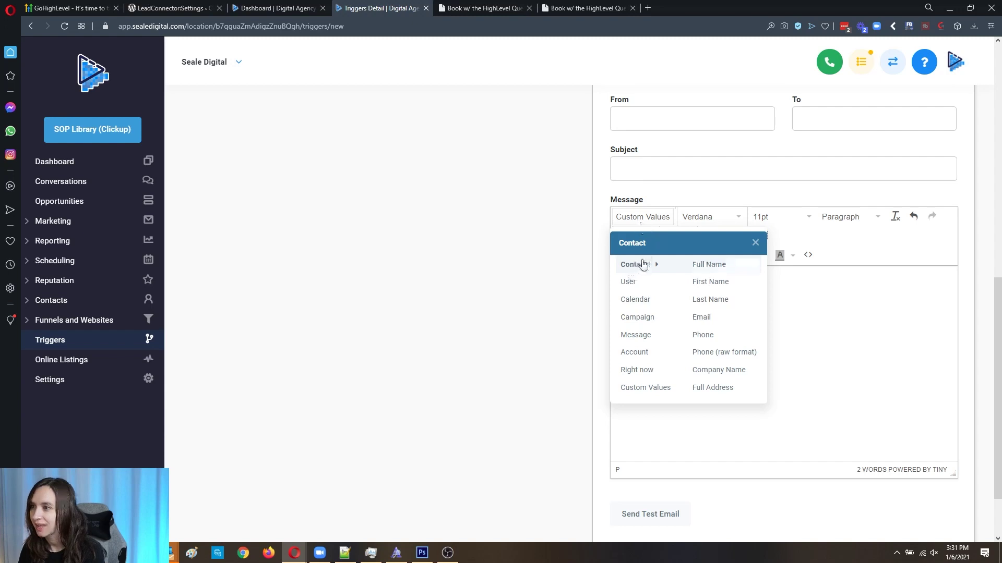
pyautogui.click(718, 334)
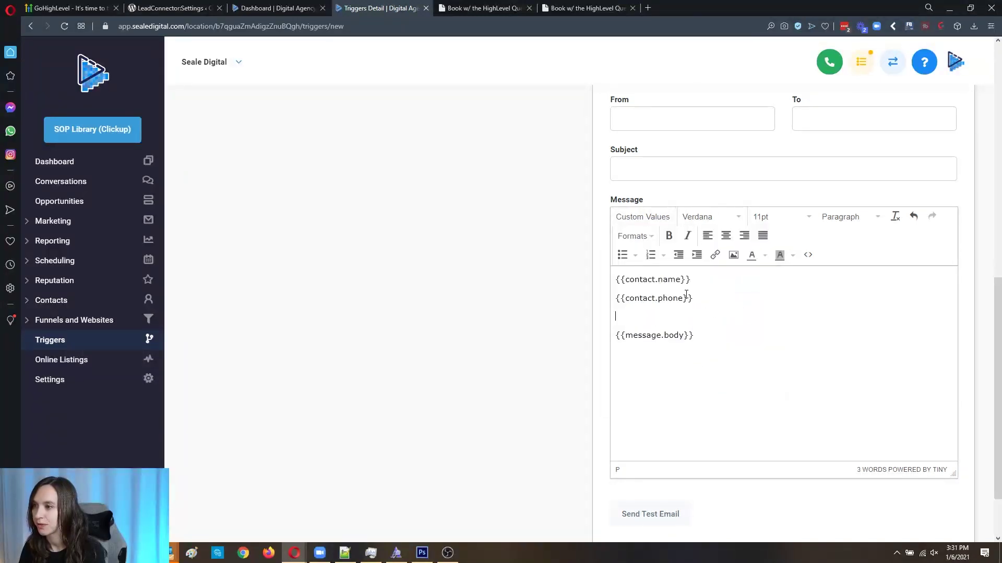
pyautogui.click(641, 218)
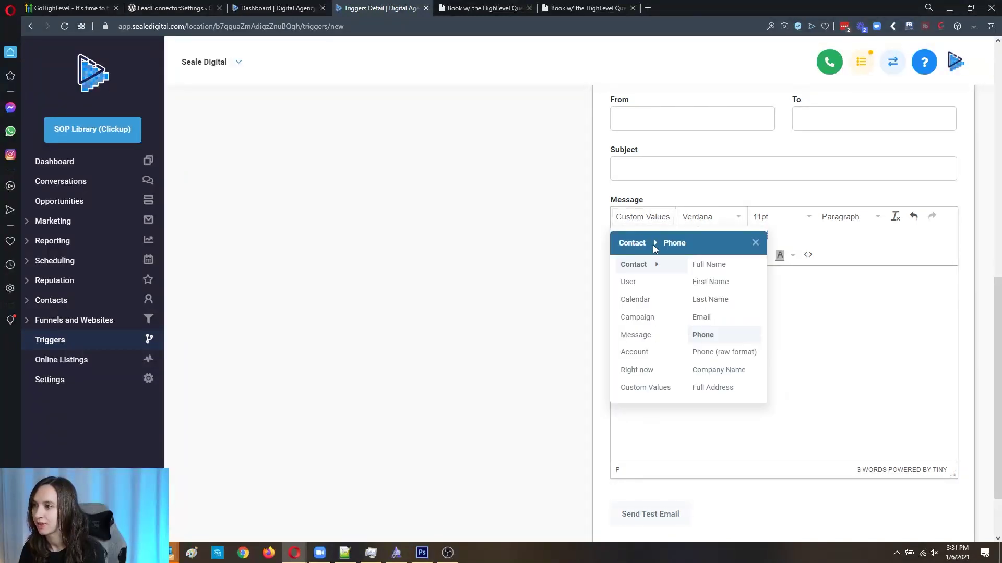
pyautogui.click(720, 317)
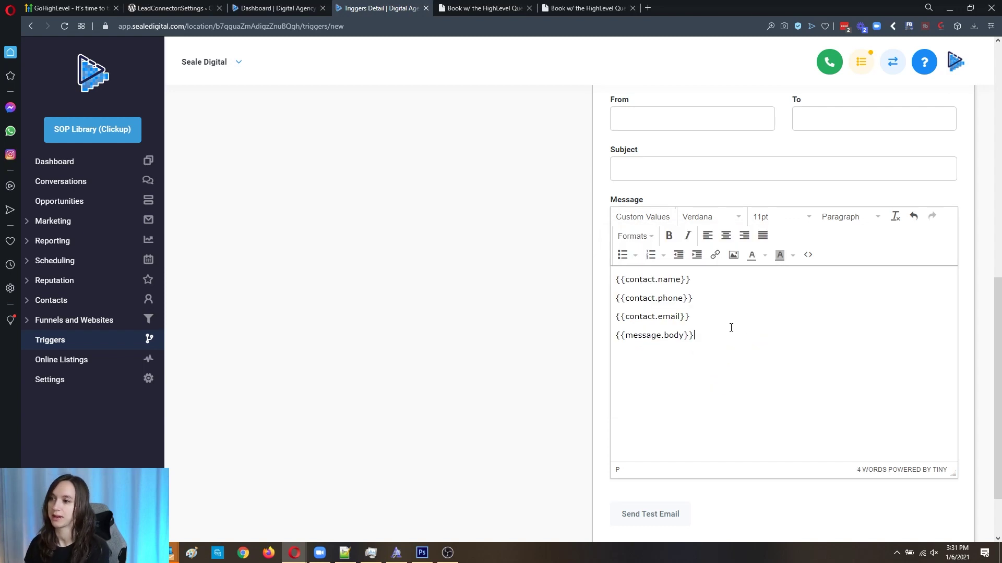
pyautogui.scroll(-2, 791, 376)
# Step: Try saving the trigger and dismiss the warning about the incomplete email
pyautogui.scroll(8, 828, 325)
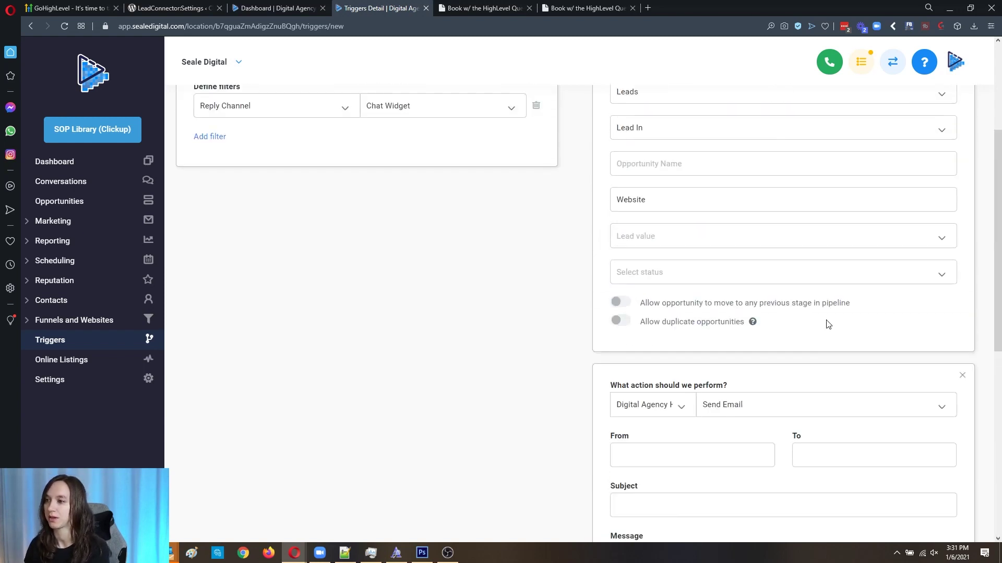
pyautogui.scroll(-3, 685, 301)
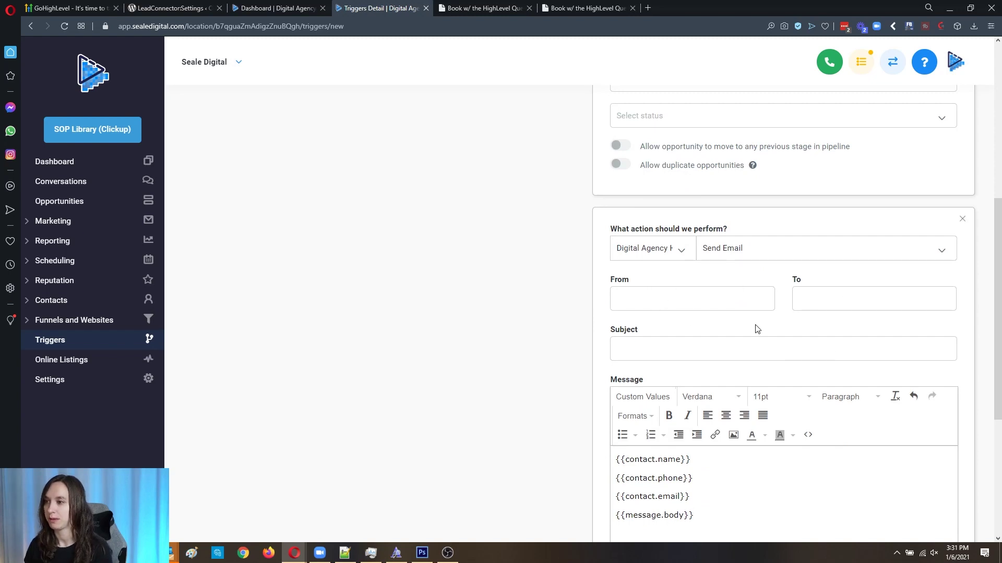
pyautogui.scroll(7, 684, 351)
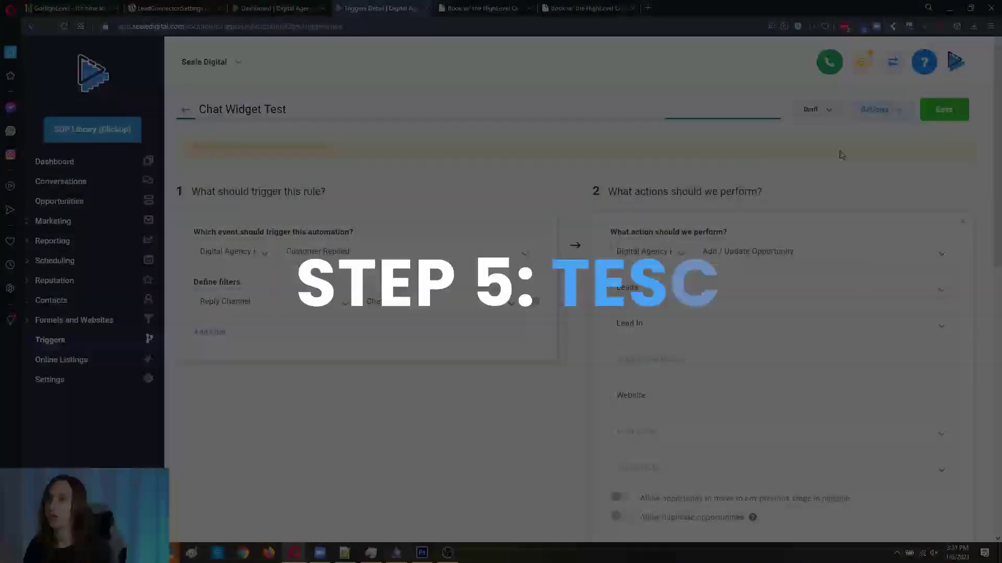
pyautogui.click(823, 118)
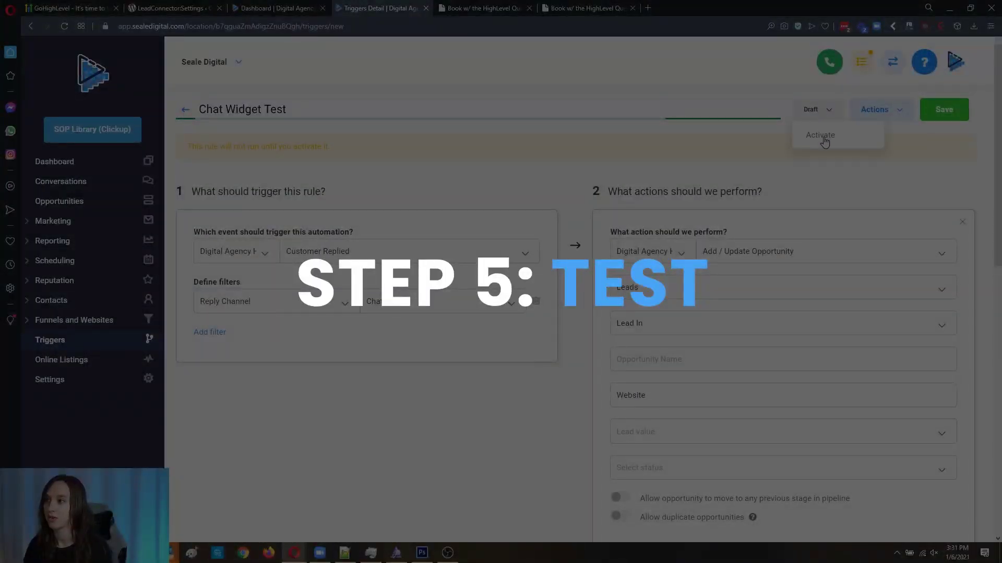
pyautogui.click(932, 119)
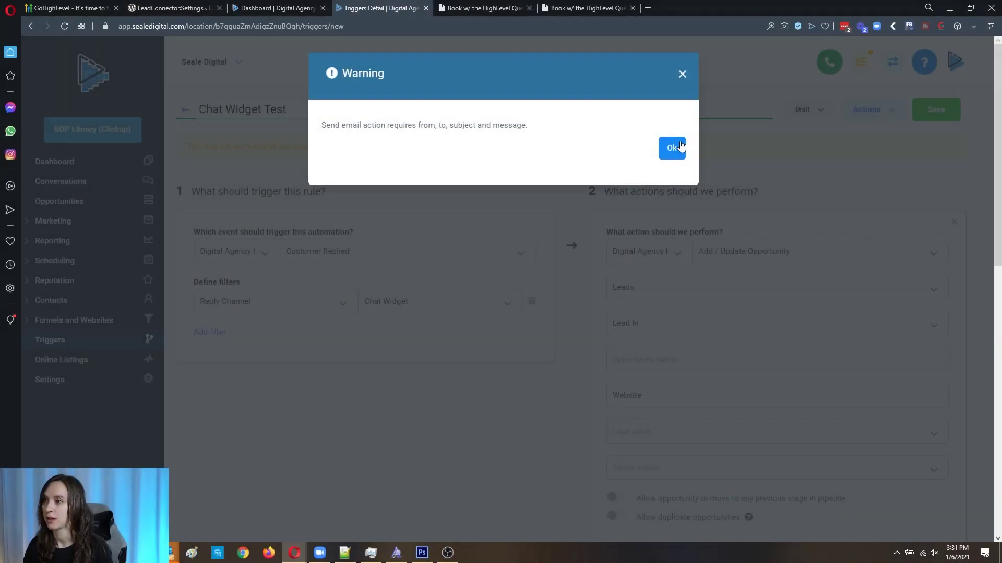
pyautogui.click(678, 147)
# Step: Delete the Send Email action and switch the trigger from Draft to Active
pyautogui.scroll(-6, 838, 316)
pyautogui.click(962, 258)
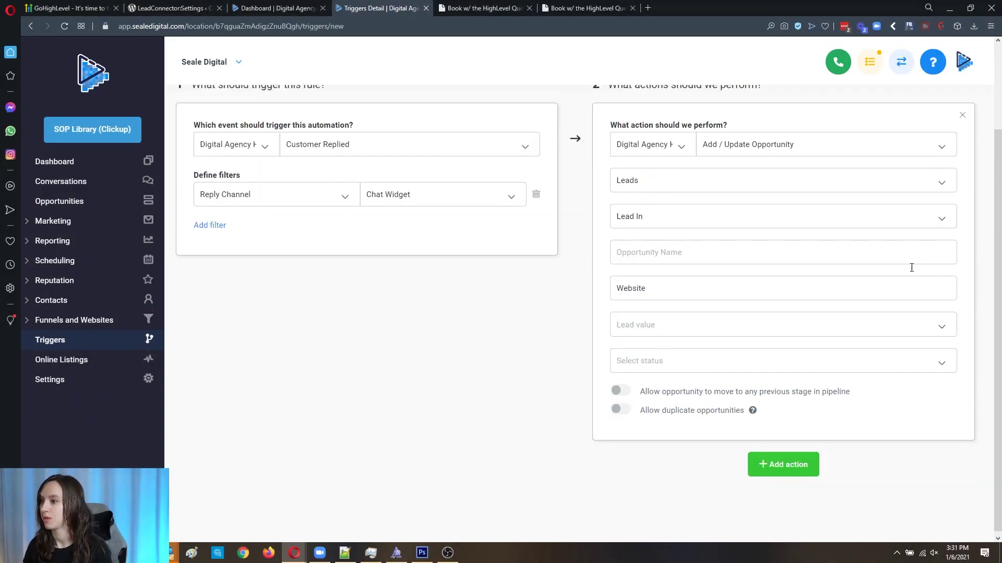
pyautogui.scroll(2, 906, 198)
pyautogui.click(840, 115)
pyautogui.click(825, 137)
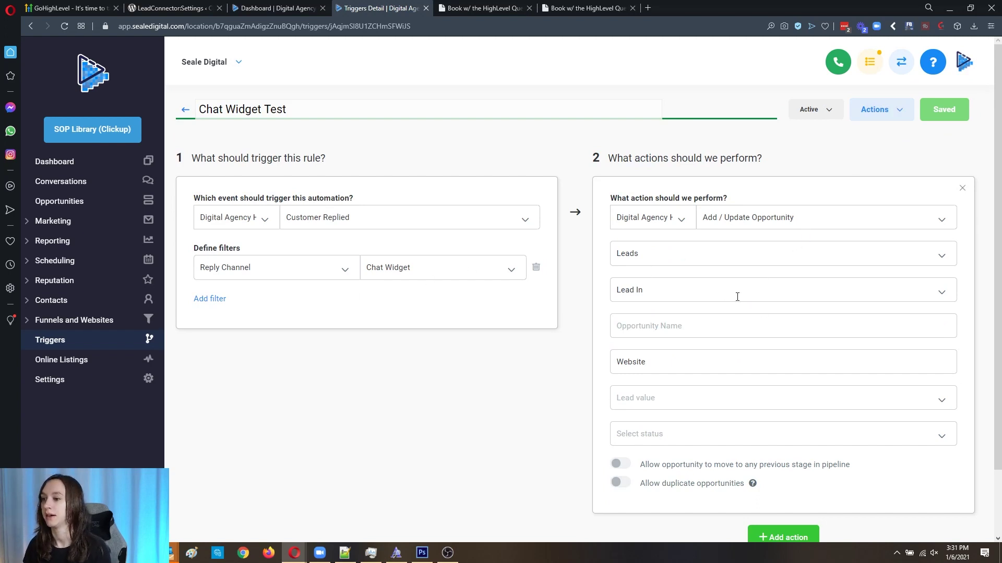
pyautogui.click(483, 7)
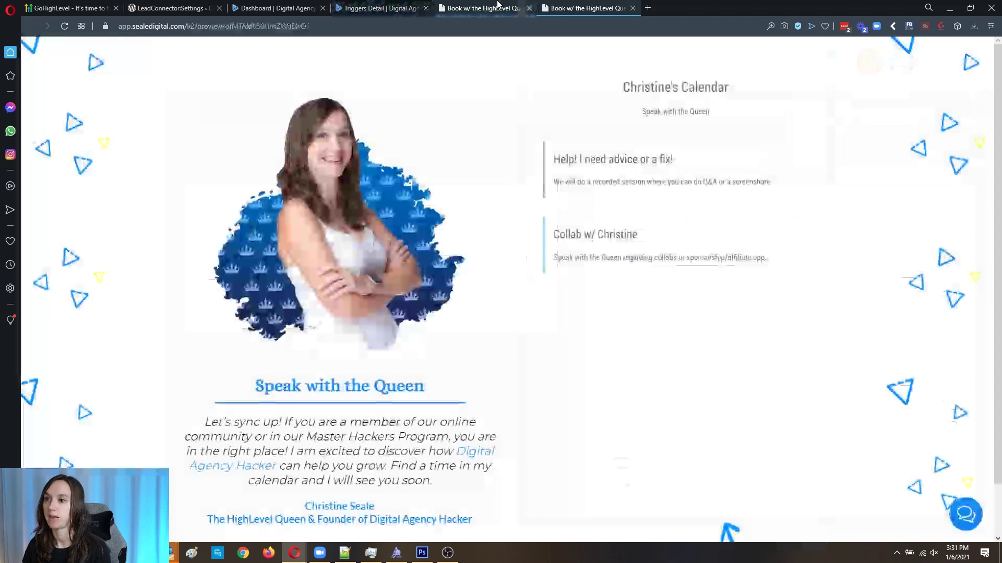
pyautogui.click(960, 520)
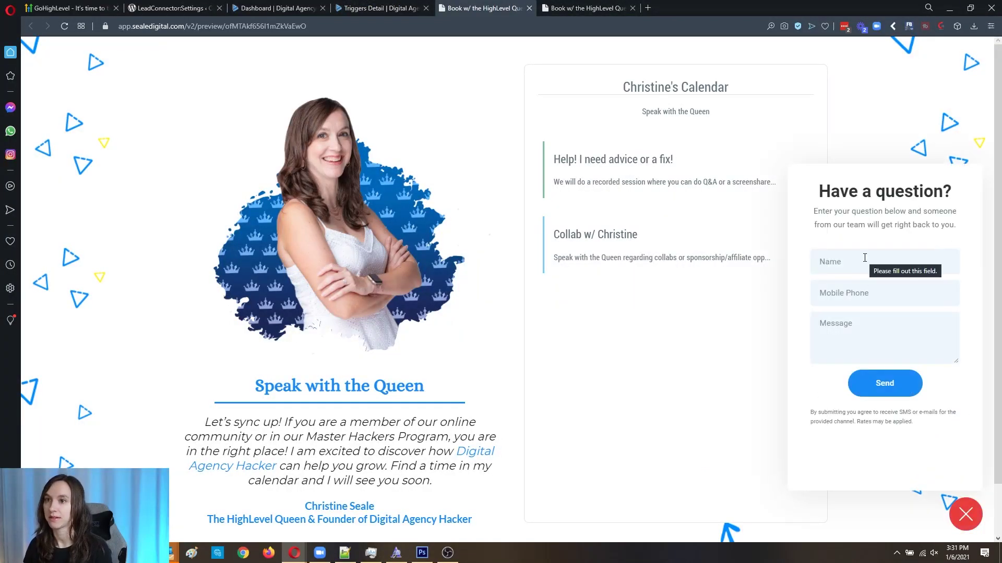
pyautogui.click(396, 8)
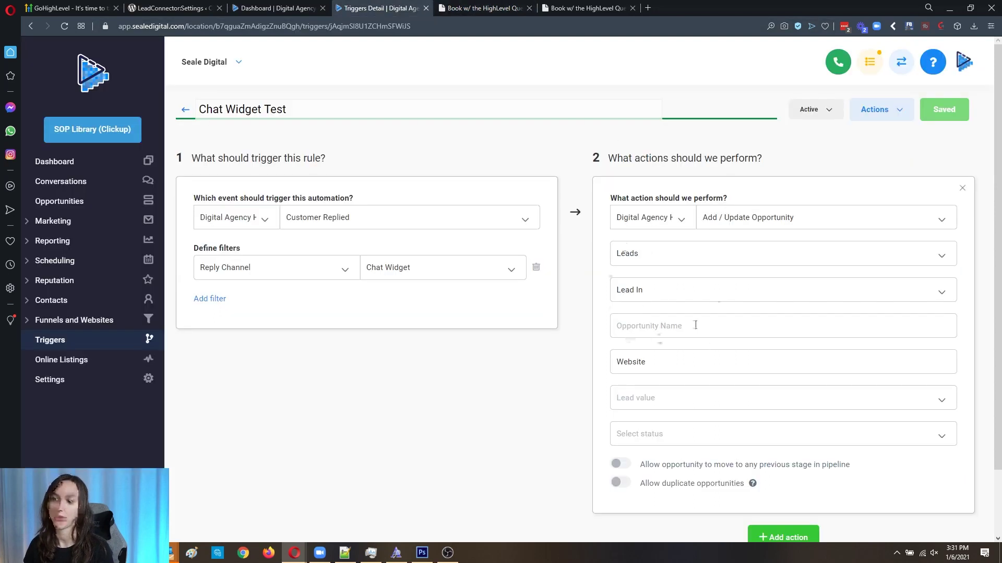
pyautogui.scroll(-1, 703, 375)
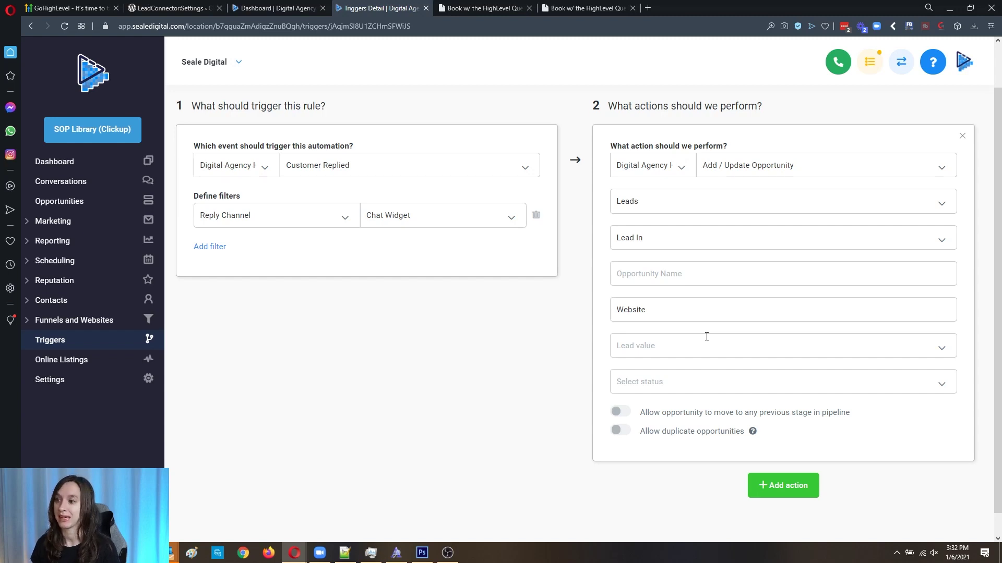
pyautogui.click(749, 165)
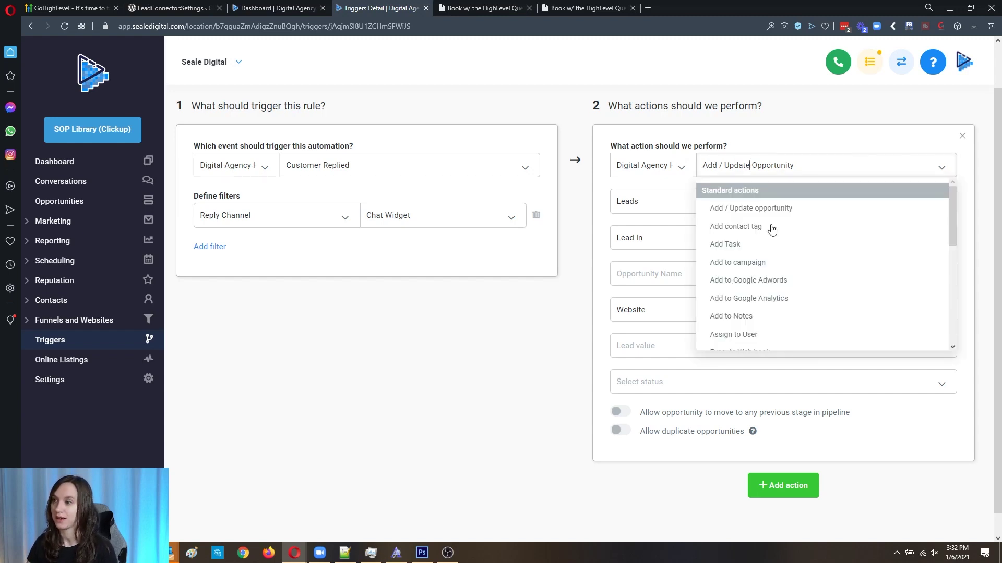
pyautogui.scroll(-7, 767, 292)
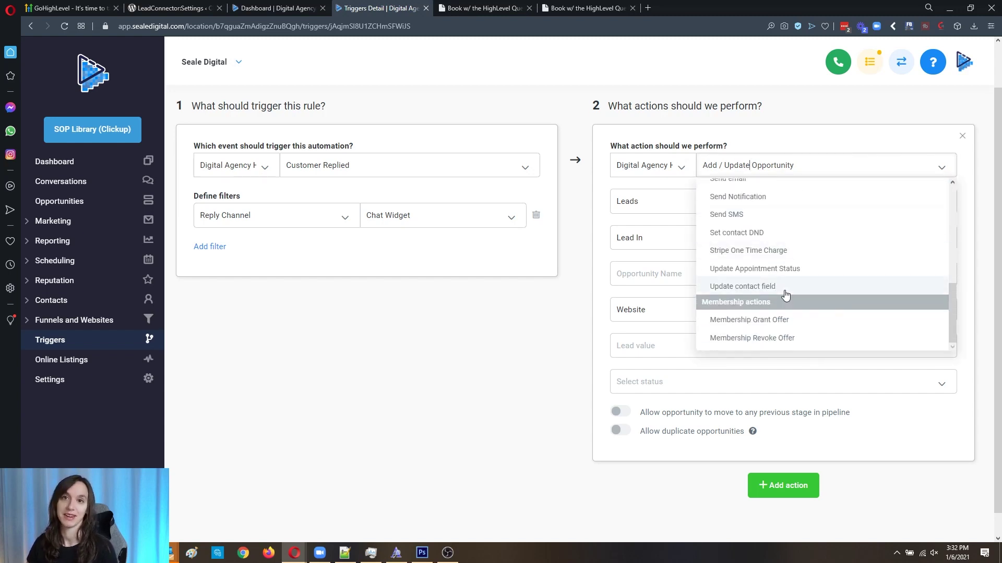
pyautogui.scroll(7, 785, 292)
pyautogui.click(536, 343)
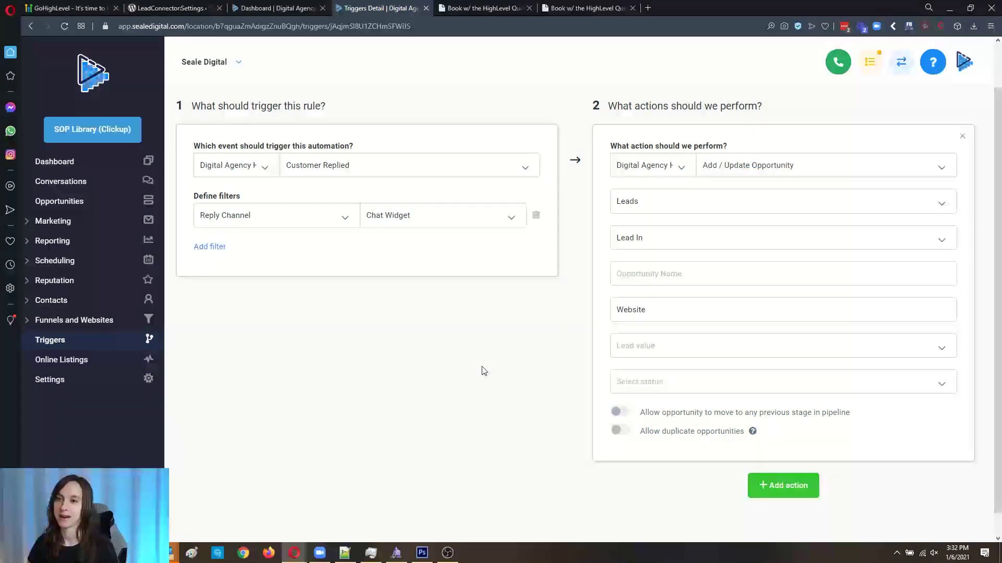